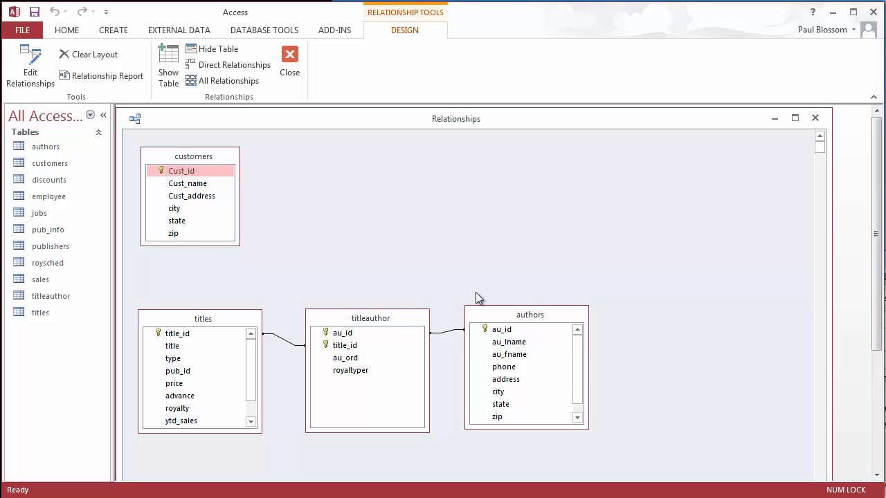
- Close the Relationships window, review the records of the titles table in datasheet view, and close the table
click(815, 119)
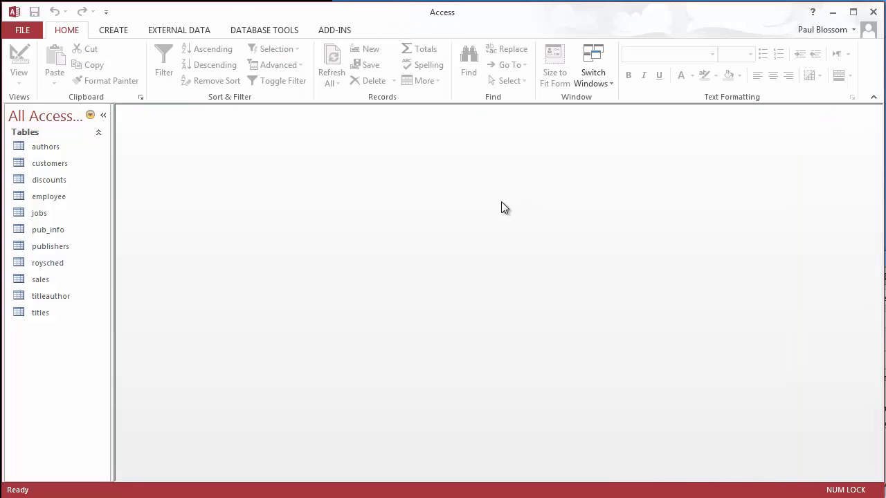
double_click(36, 315)
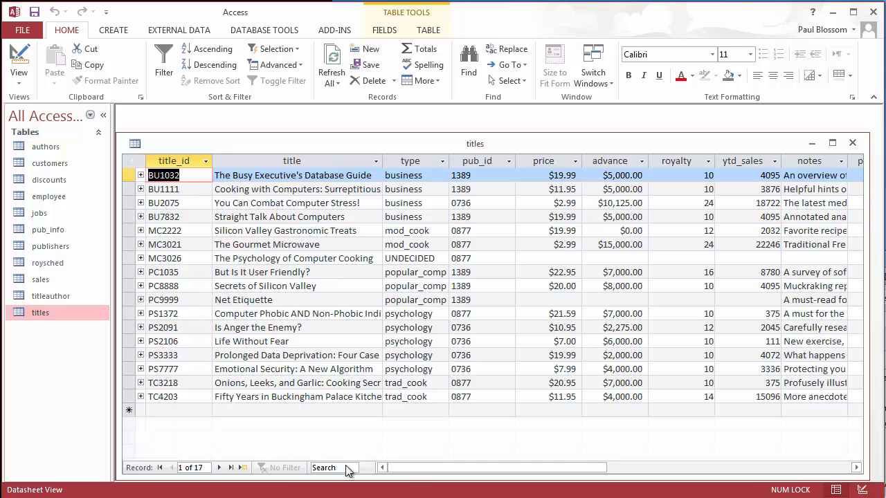
drag(413, 471, 356, 488)
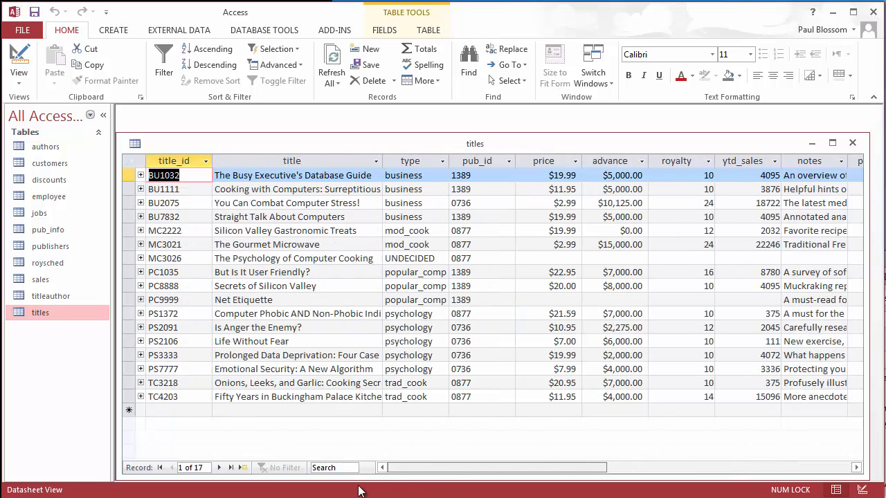
click(853, 141)
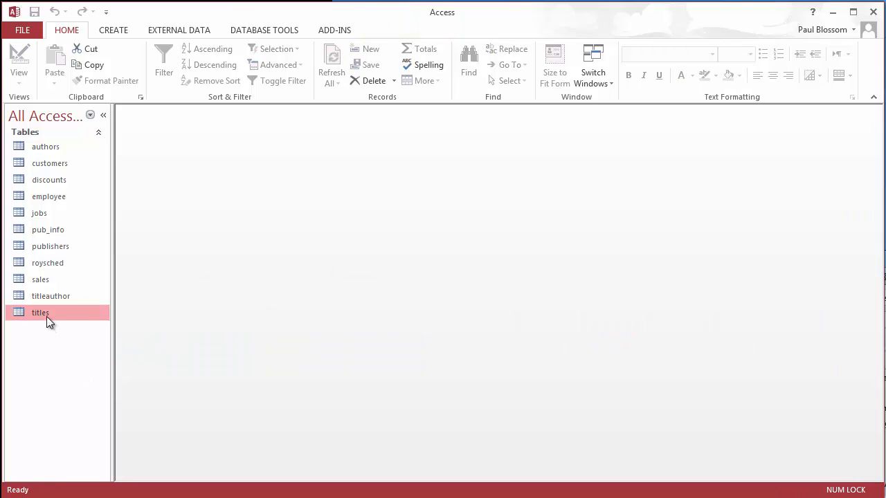
- Create a form from the titles table and close the Property Sheet
click(112, 31)
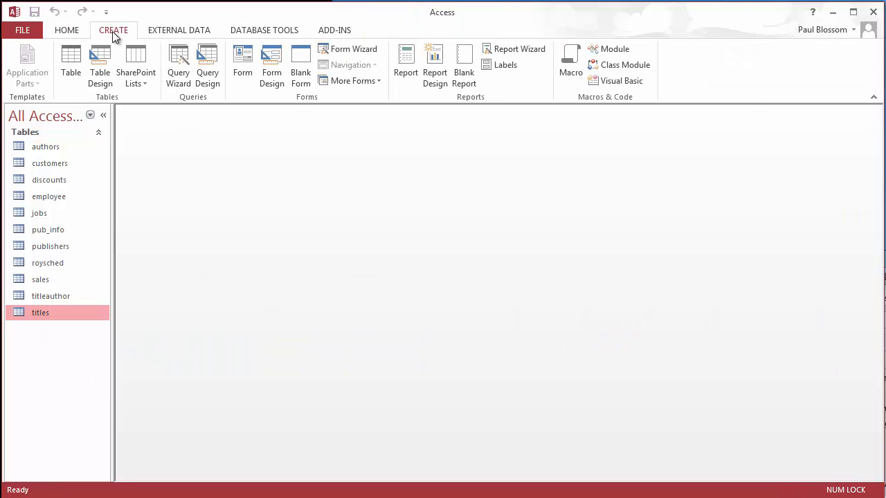
click(251, 64)
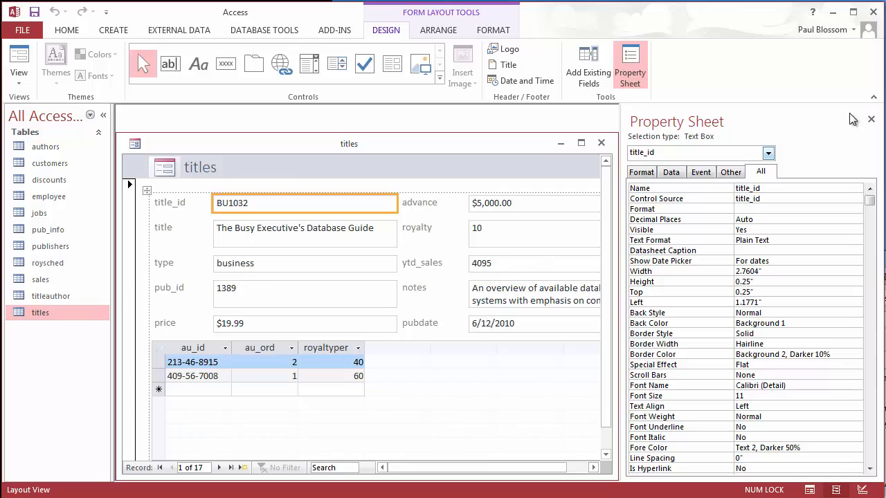
click(872, 119)
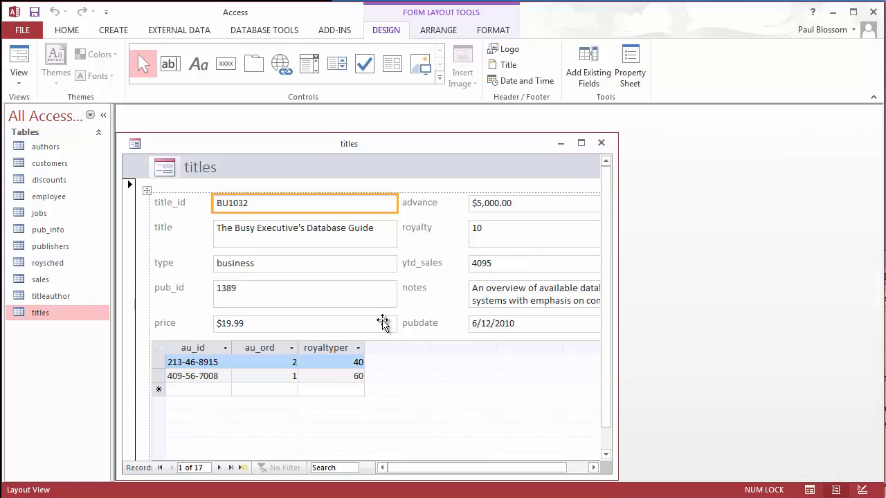
- Delete the au_id, au_ord and royaltyper subform from the titles form and enlarge the form window to fit all fields
click(385, 341)
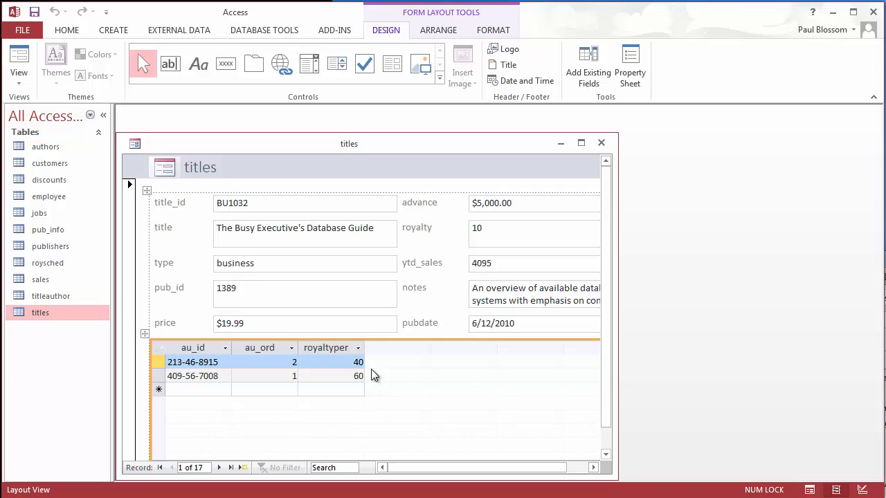
key(Delete)
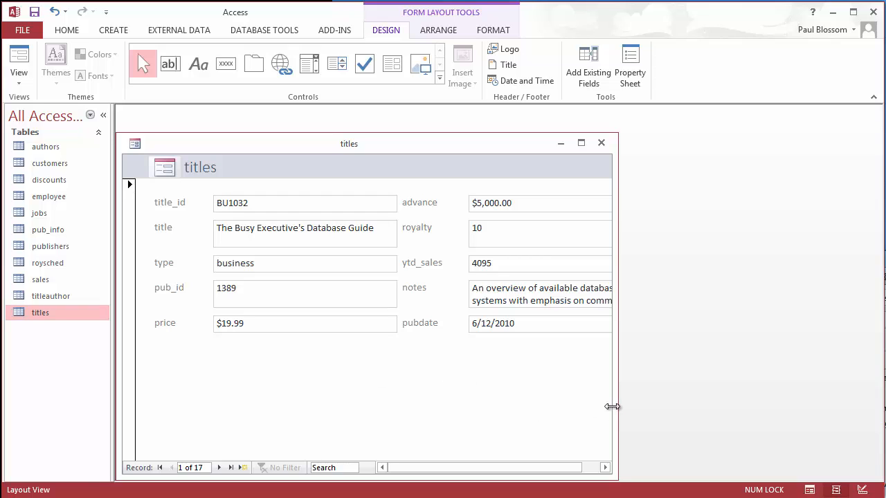
drag(616, 408, 746, 401)
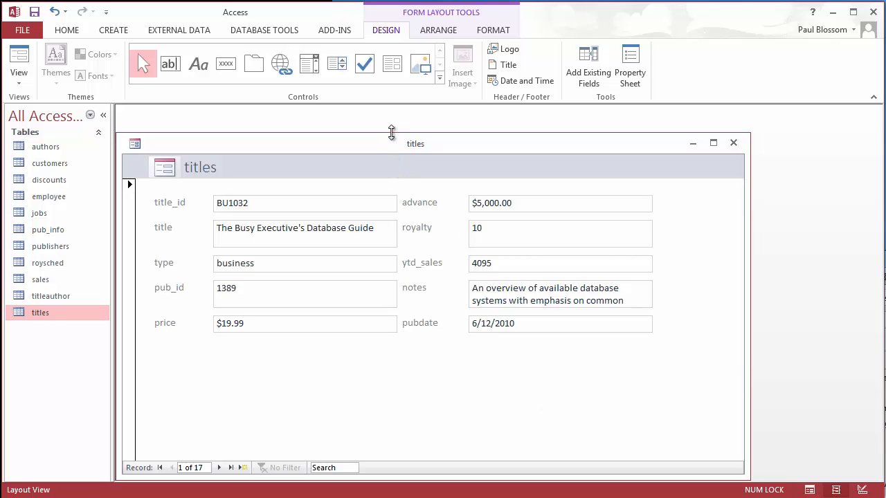
drag(392, 132, 391, 114)
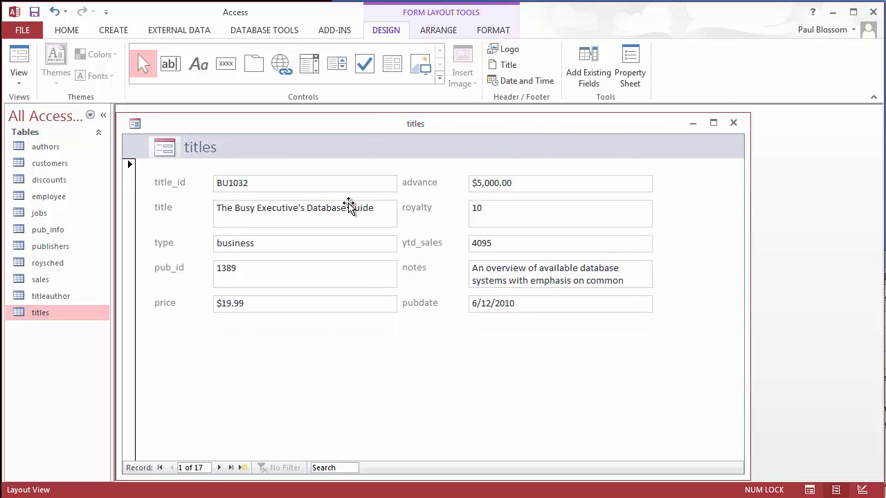
- Save the titles form as frmTitles and close it
right_click(362, 124)
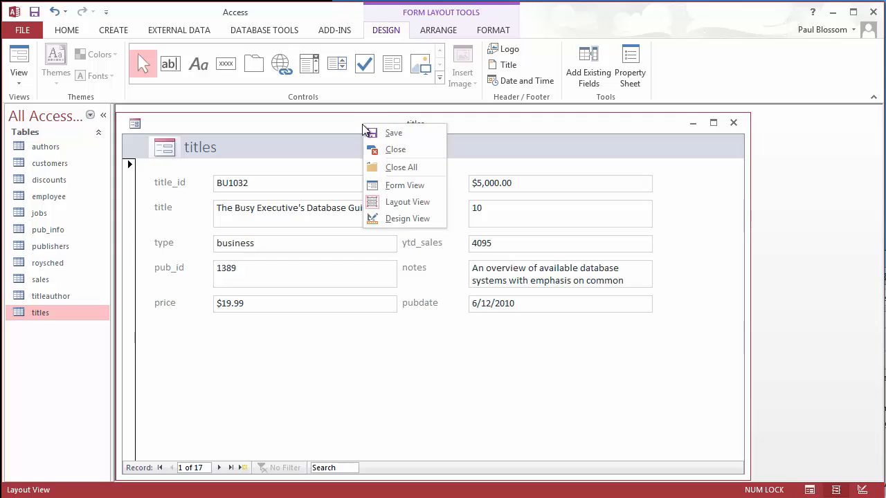
click(388, 133)
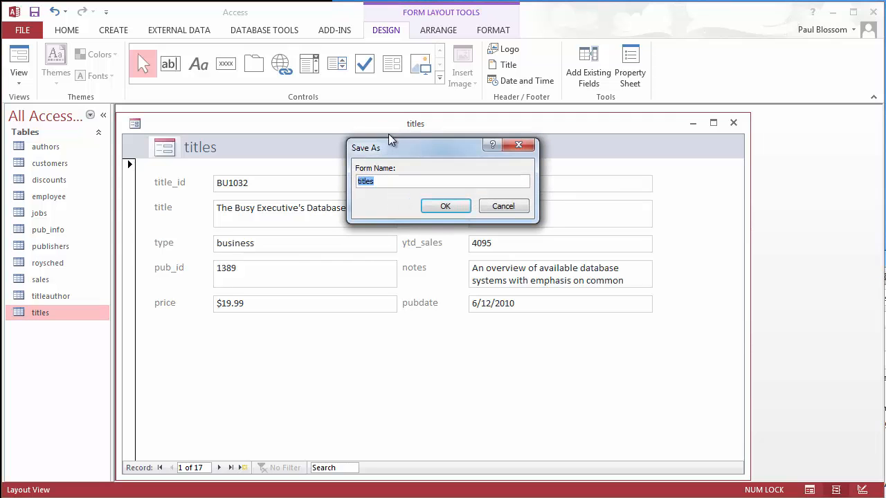
click(385, 184)
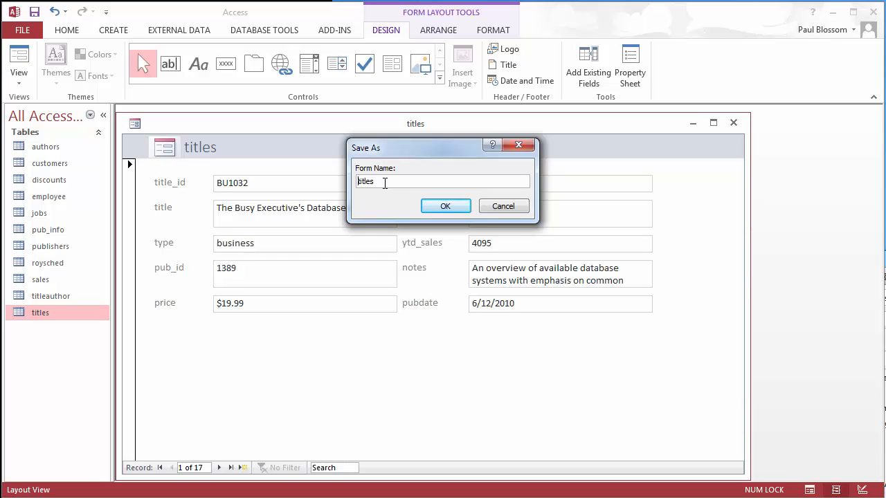
key(Home)
text(frm)
key(Delete)
text(T)
key(Return)
click(451, 205)
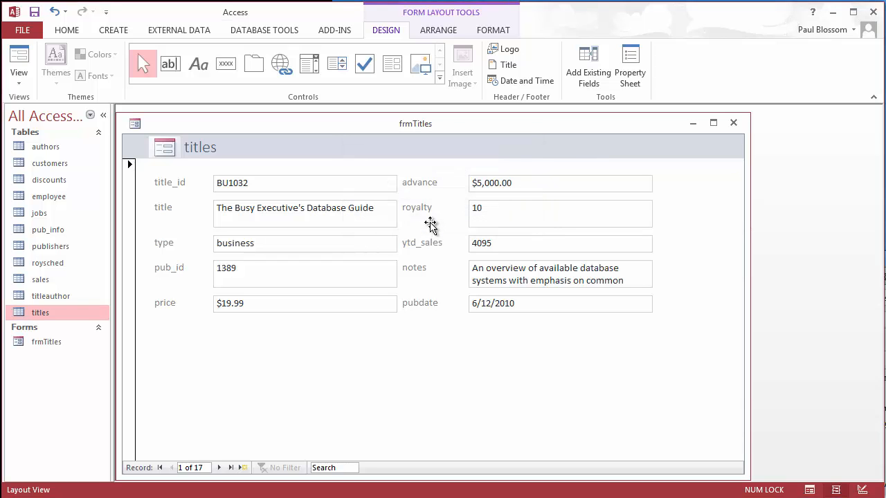
click(734, 124)
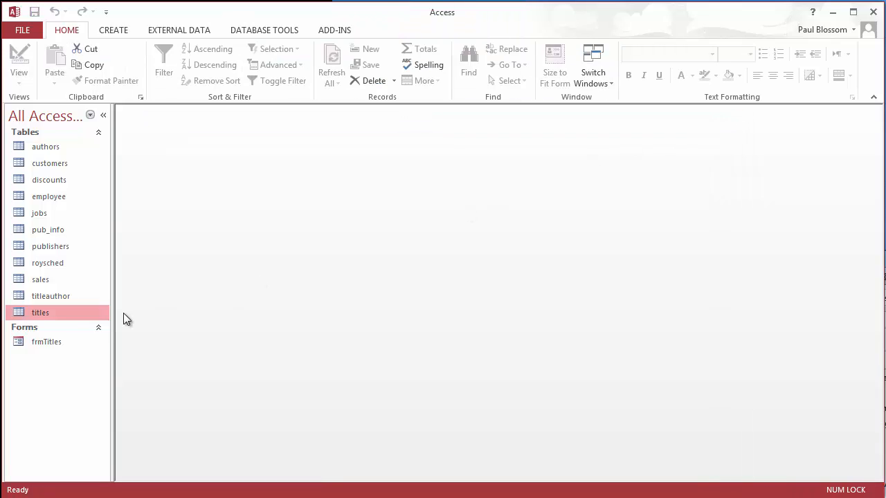
- Create a form from the titleauthor table and change its au_id text box to a combo box
click(39, 298)
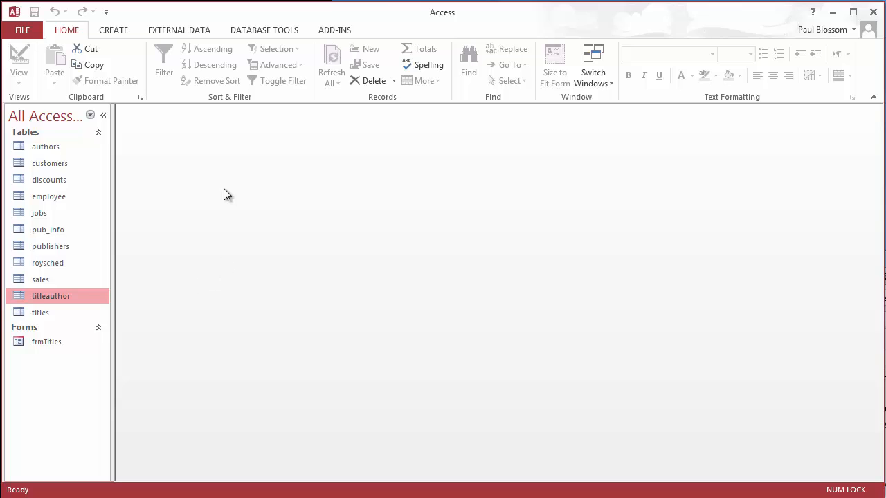
click(114, 32)
click(242, 61)
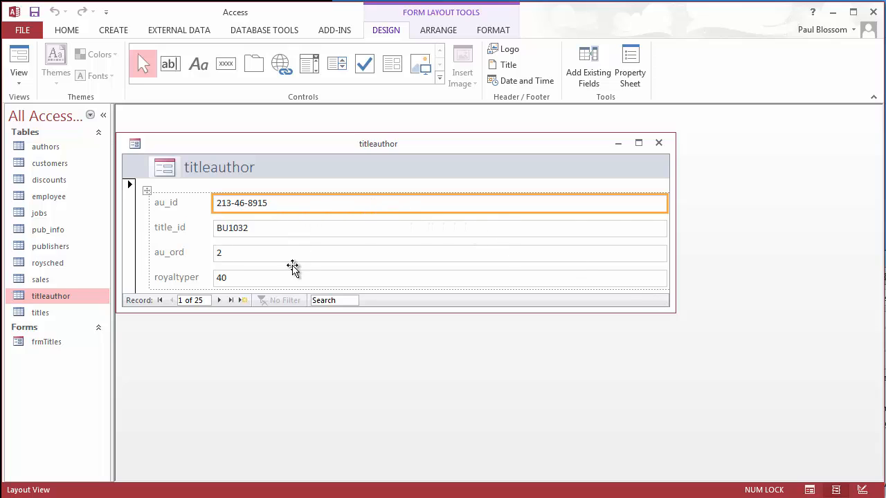
right_click(309, 205)
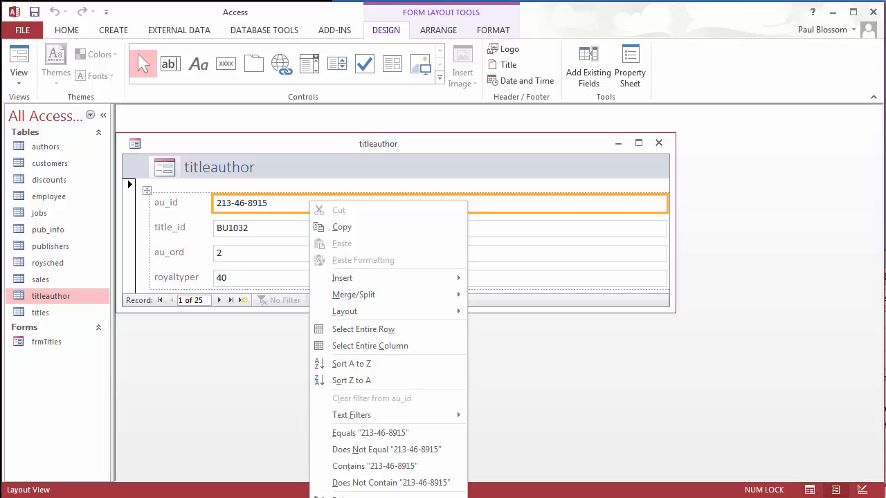
click(494, 497)
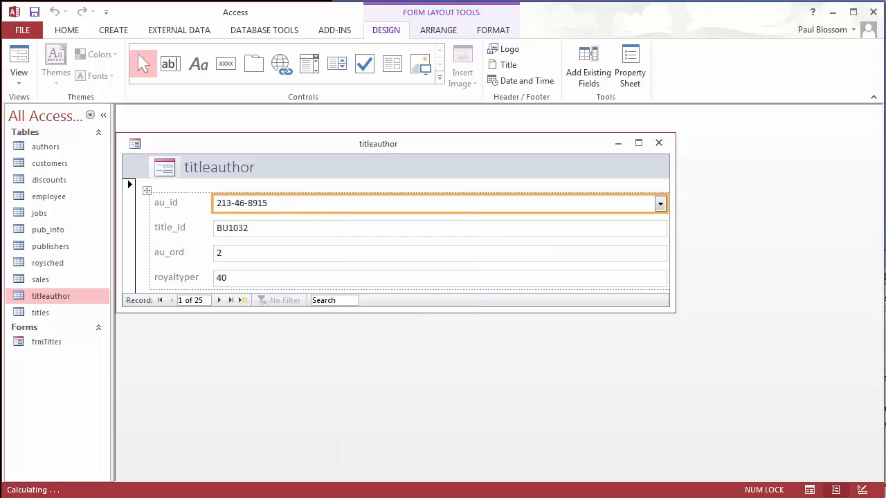
- Set the Row Source of the au_id combo box to the authors table
right_click(529, 203)
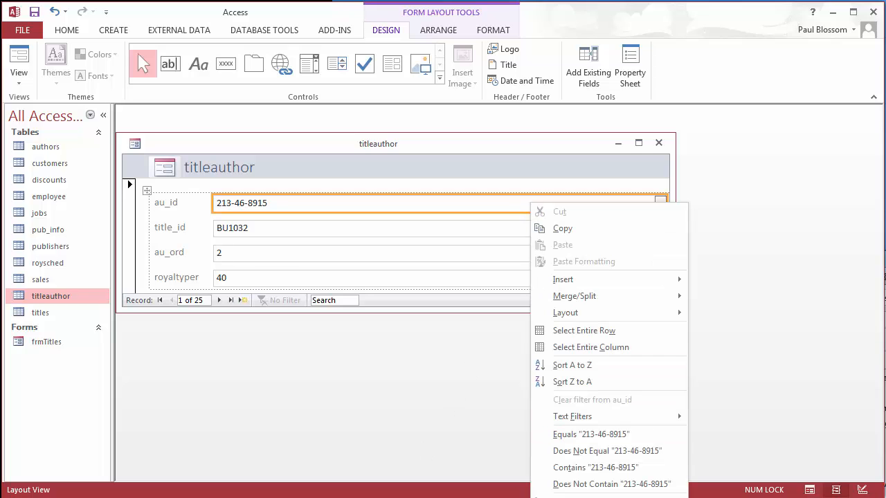
click(582, 497)
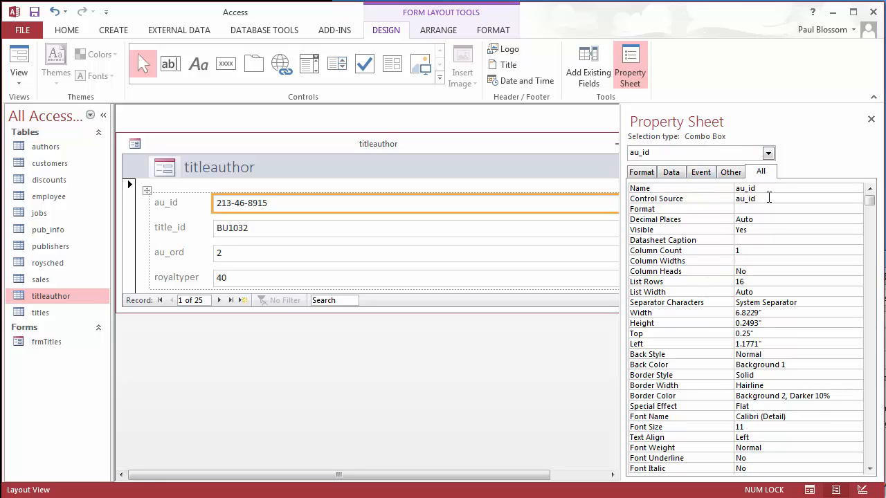
click(672, 175)
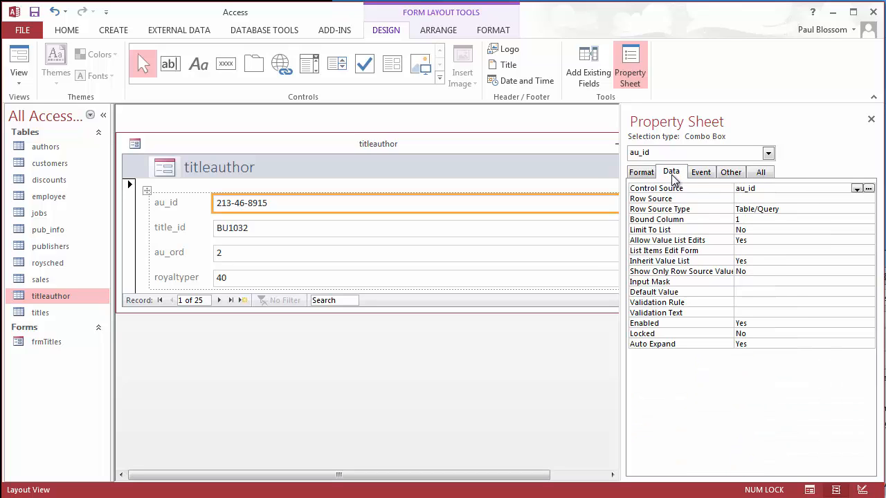
click(856, 199)
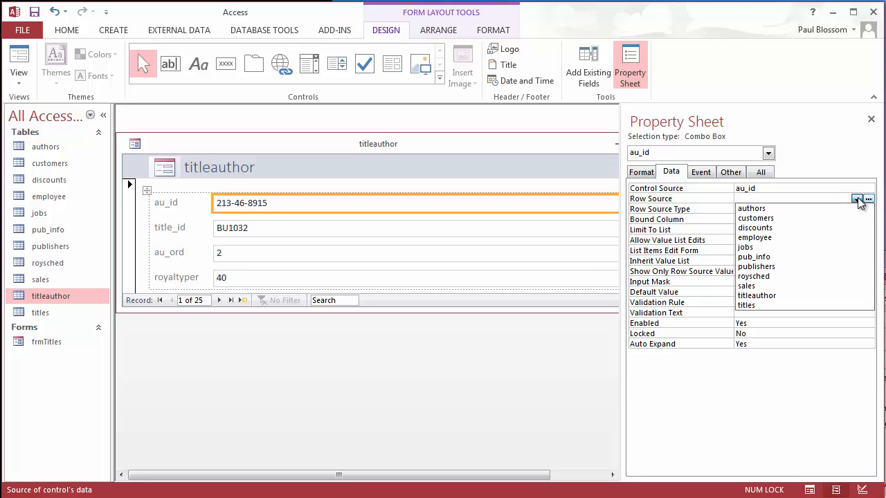
click(820, 209)
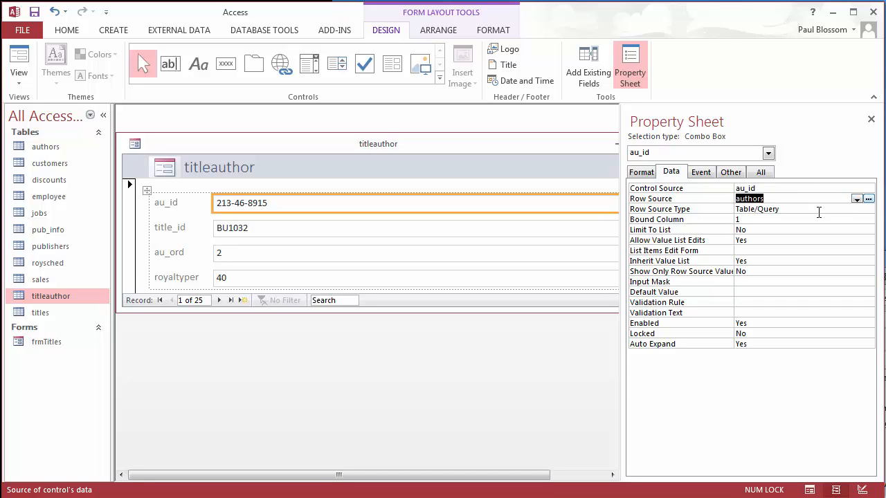
- Build a row source query on authors with the fields au_id, au_lname and au_fname, and save it to the combo box
click(867, 200)
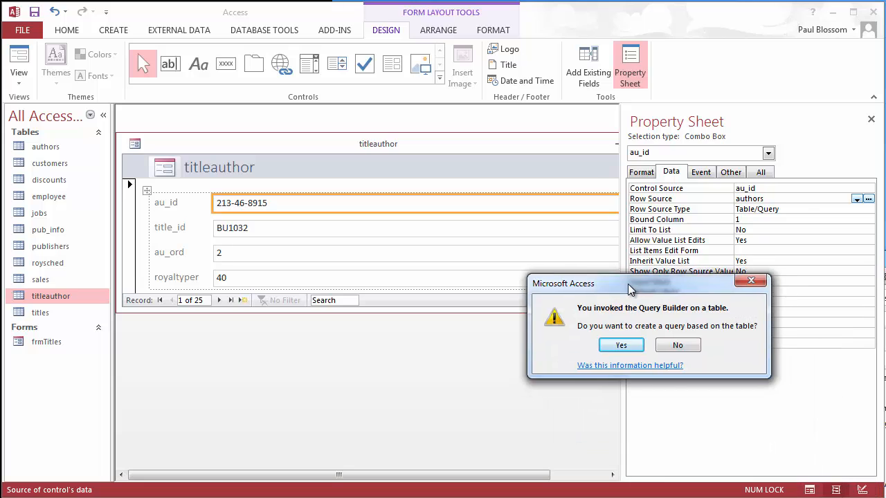
click(617, 346)
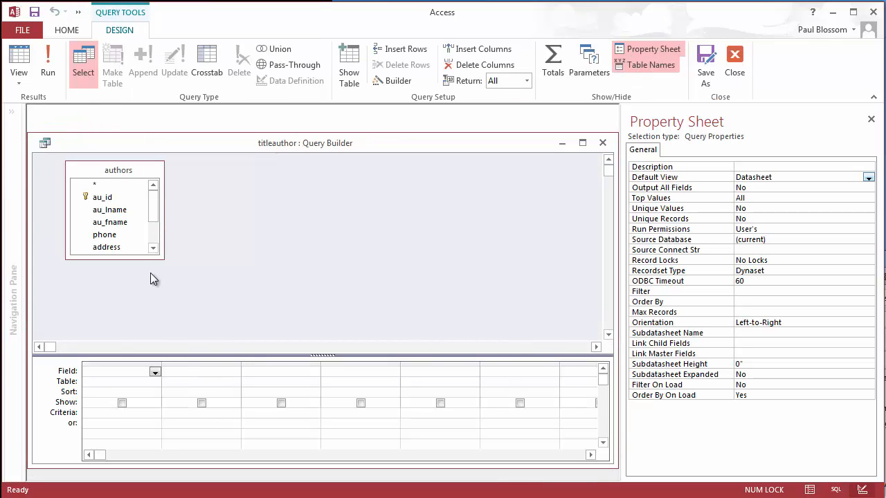
double_click(107, 201)
drag(102, 197, 127, 372)
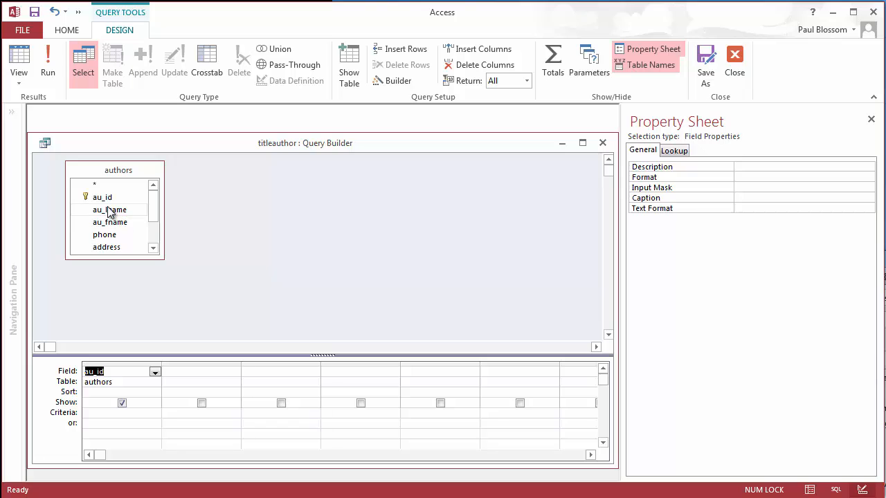
drag(109, 211, 200, 381)
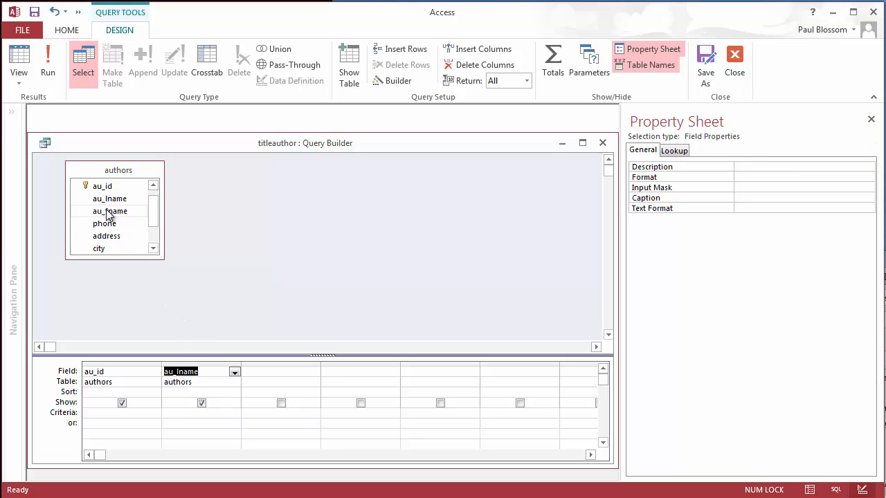
drag(105, 212, 271, 378)
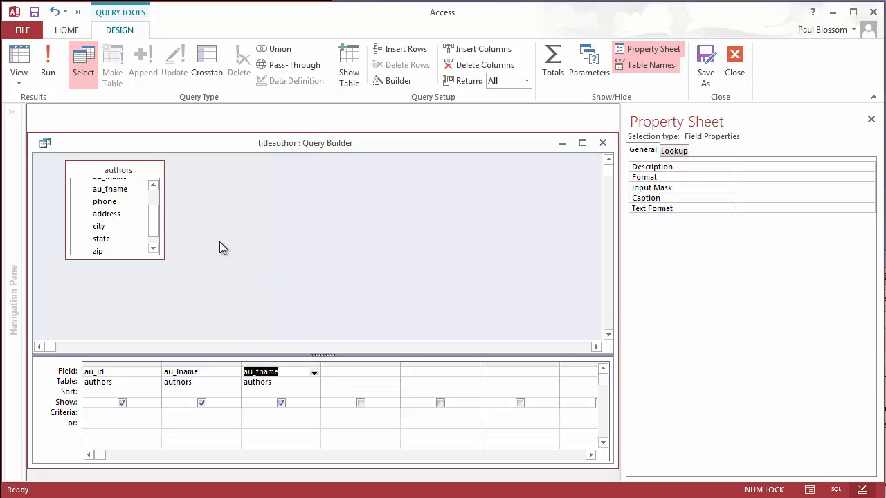
click(602, 143)
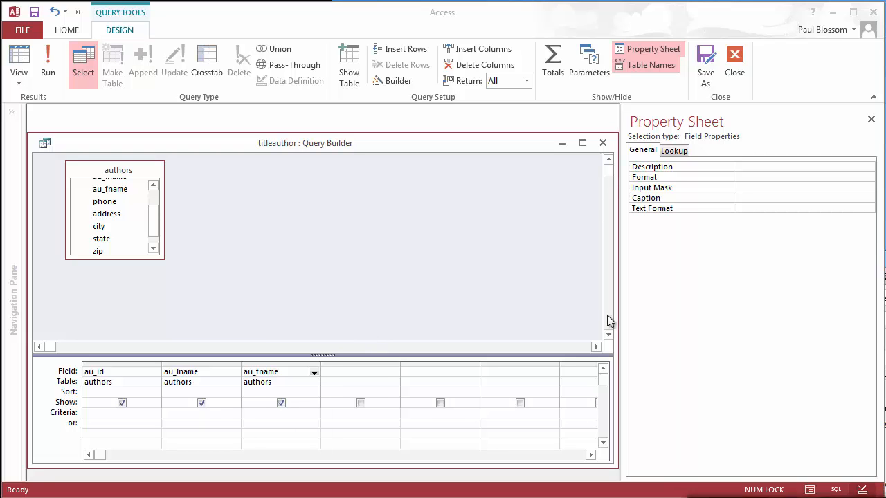
drag(307, 68, 296, 155)
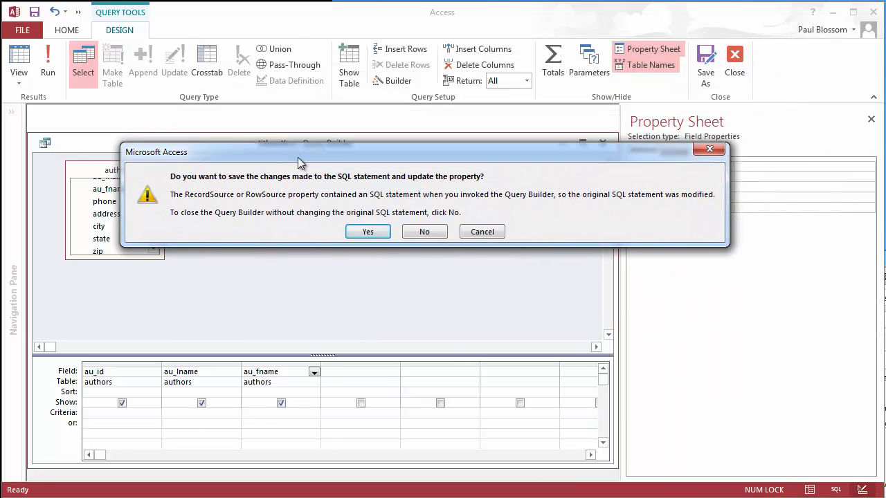
click(368, 232)
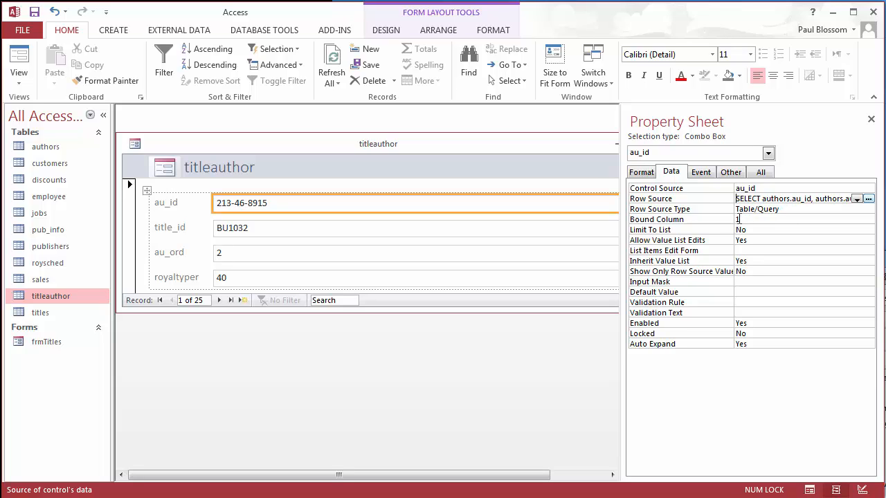
- Set the au_id combo box's Column Count to 3 and its Column Widths to 1"
click(649, 176)
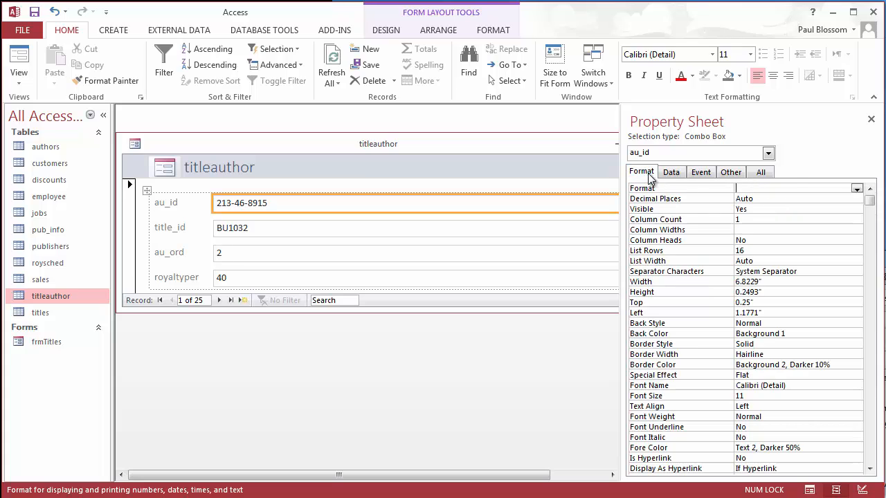
click(737, 219)
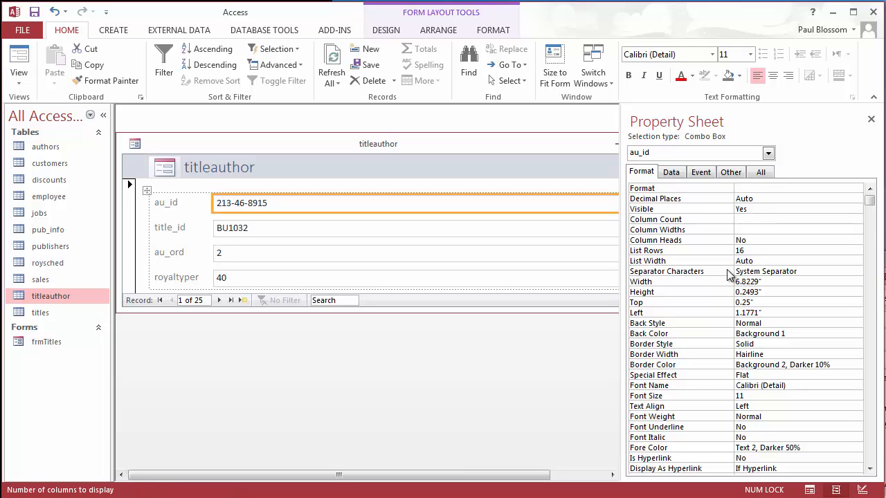
text(1)
key(Return)
text(3)
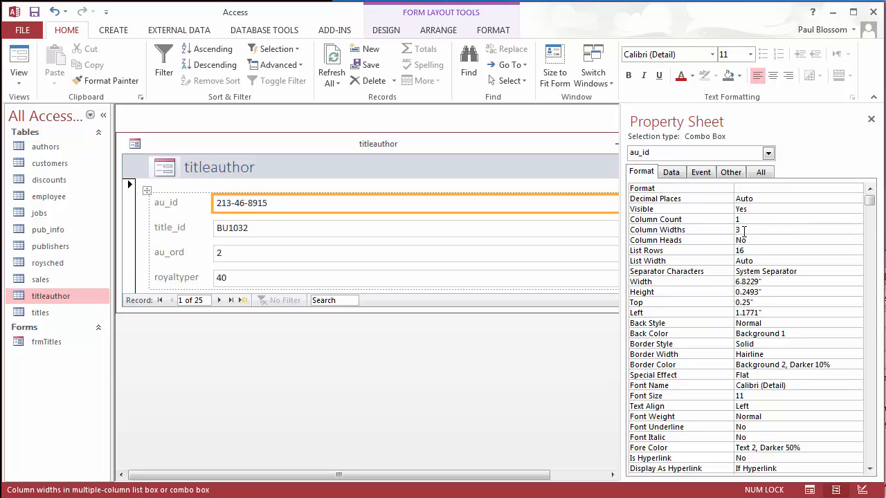
drag(744, 231, 735, 229)
click(733, 220)
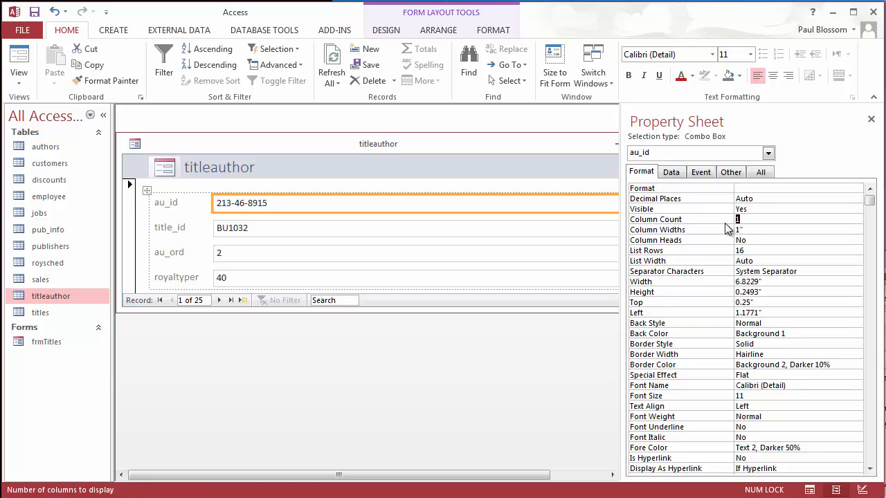
text(3)
key(Return)
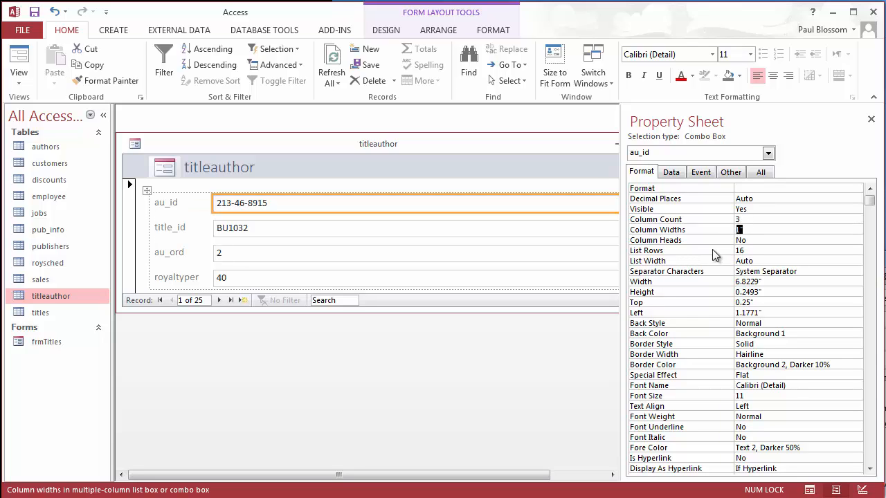
text(1")
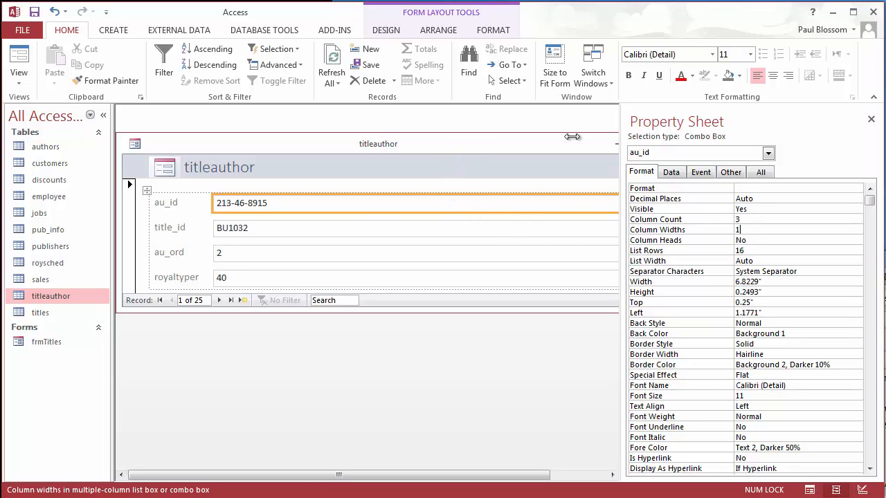
click(870, 119)
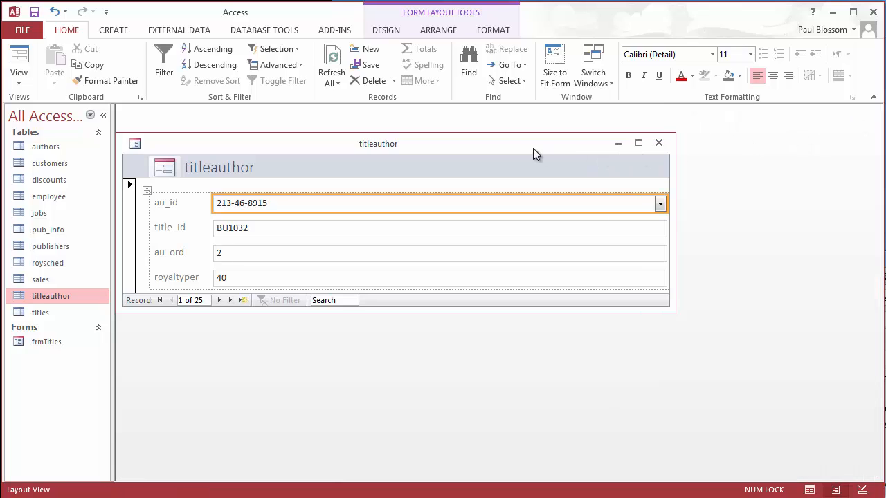
- Switch the titleauthor form to Form View and check the columns in the au_id drop-down list
right_click(509, 146)
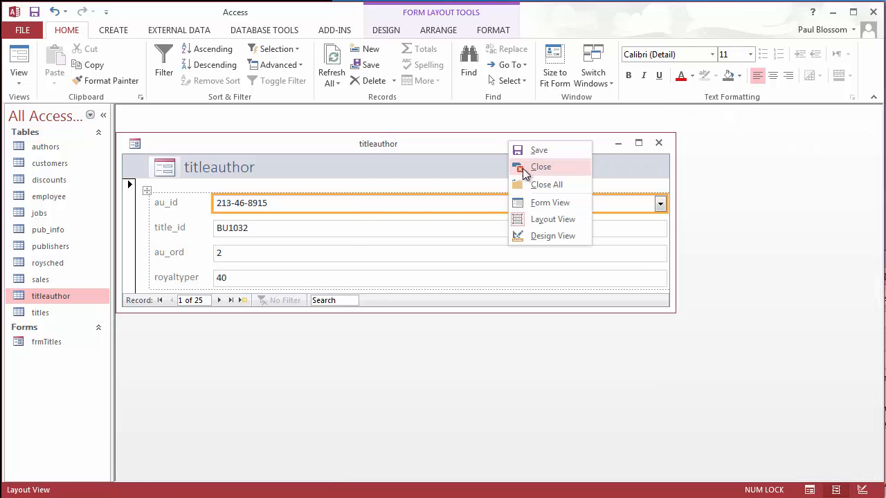
click(537, 202)
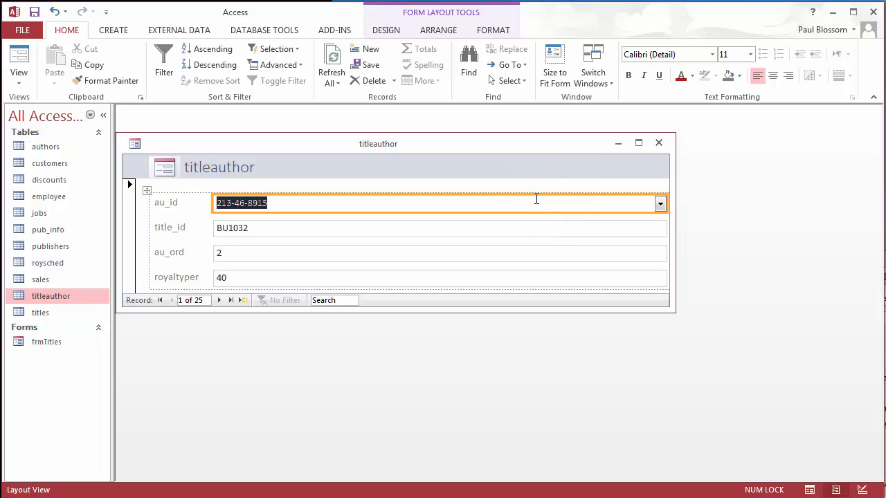
click(659, 204)
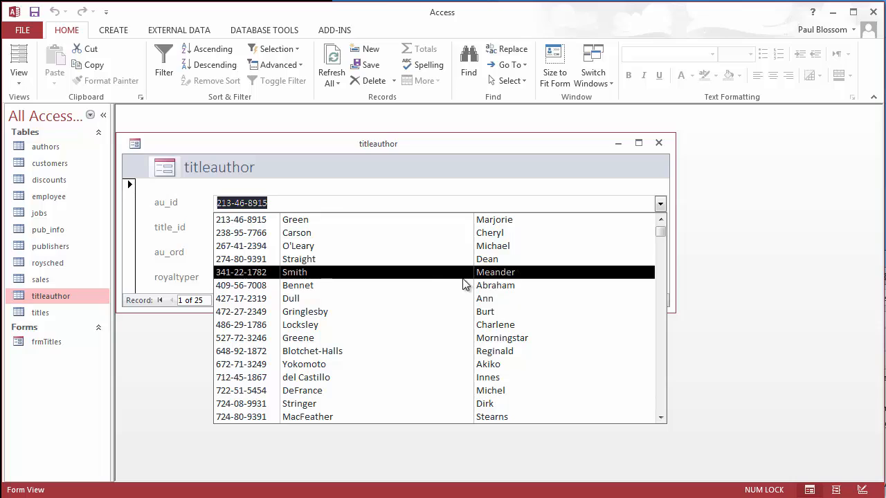
click(597, 191)
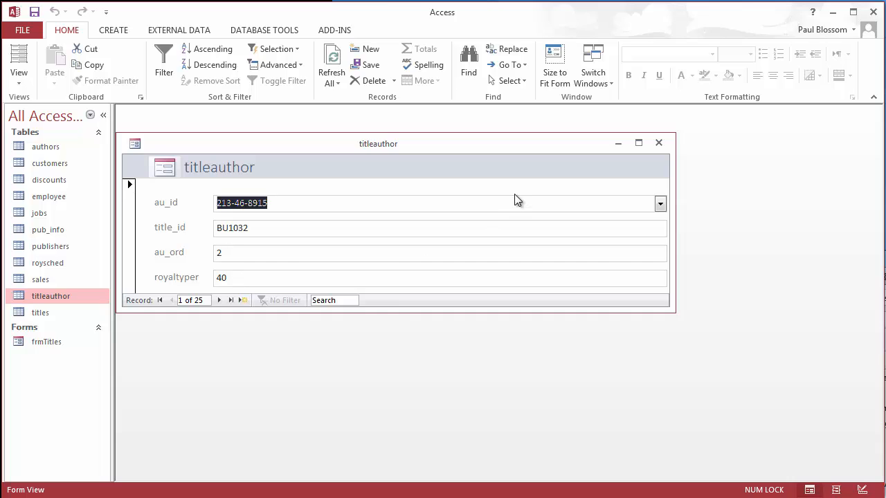
- Switch the titleauthor form to Design View and set the form's Default View property to Datasheet
right_click(487, 146)
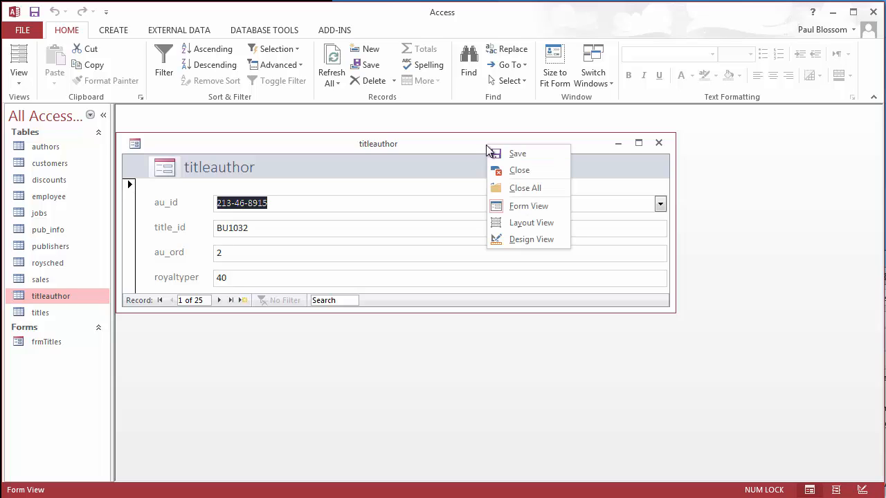
click(519, 239)
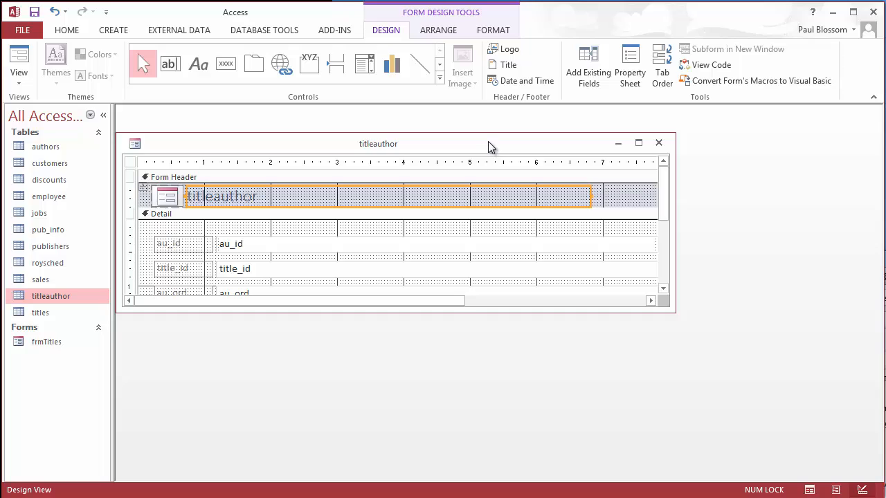
right_click(488, 141)
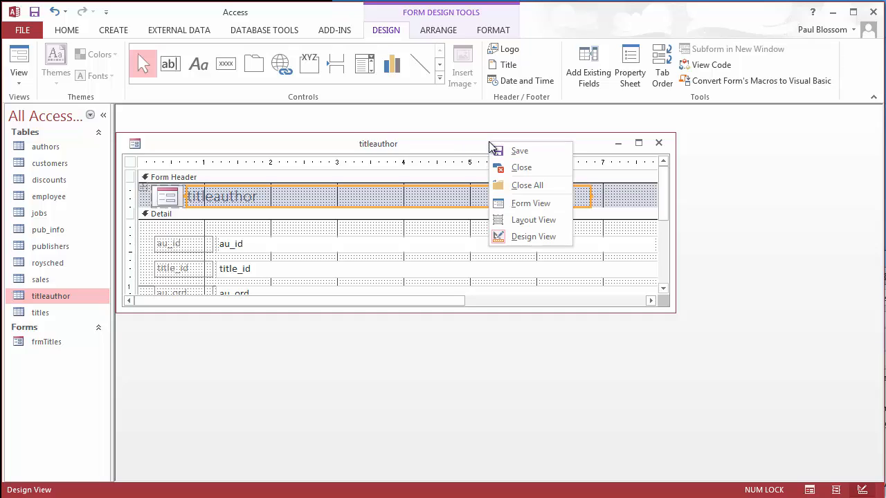
click(440, 147)
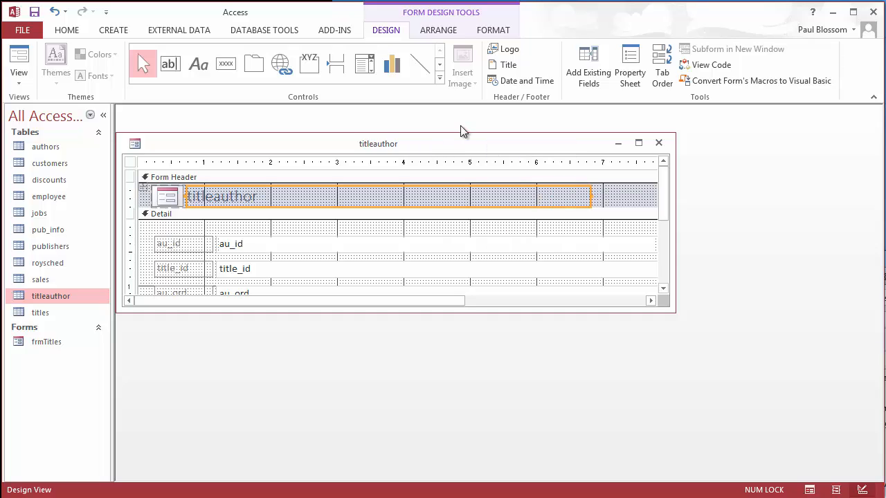
click(629, 75)
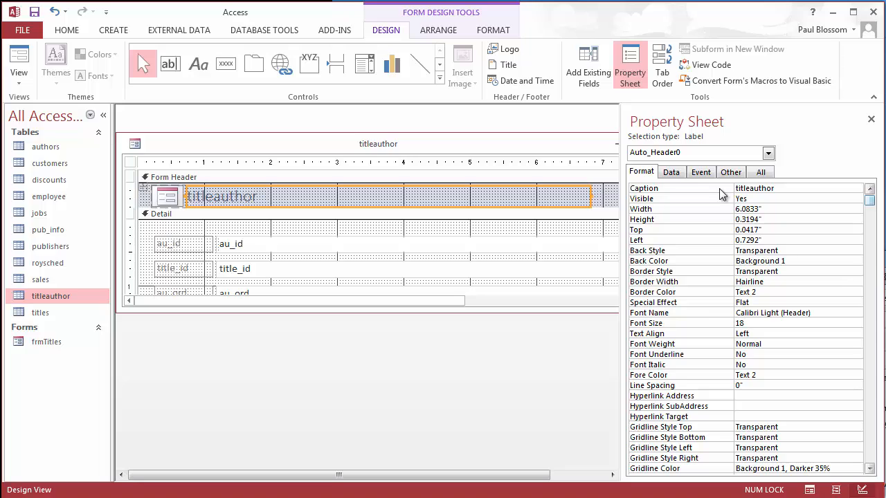
click(761, 174)
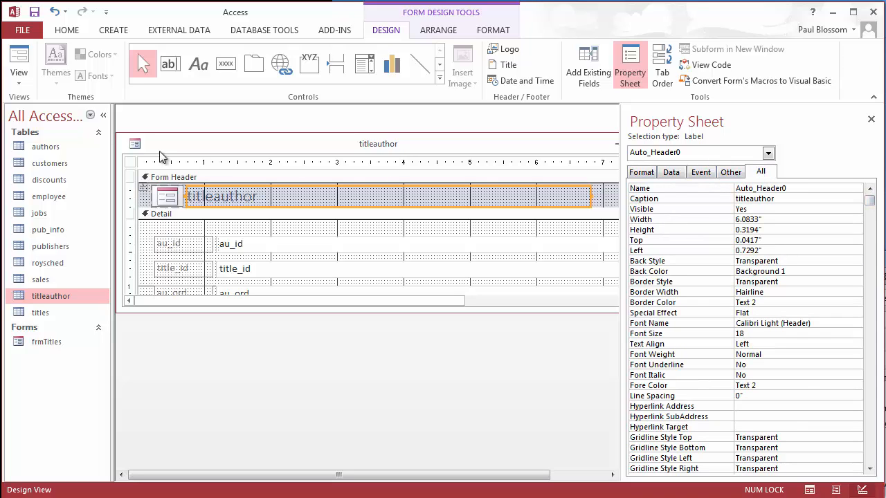
click(129, 164)
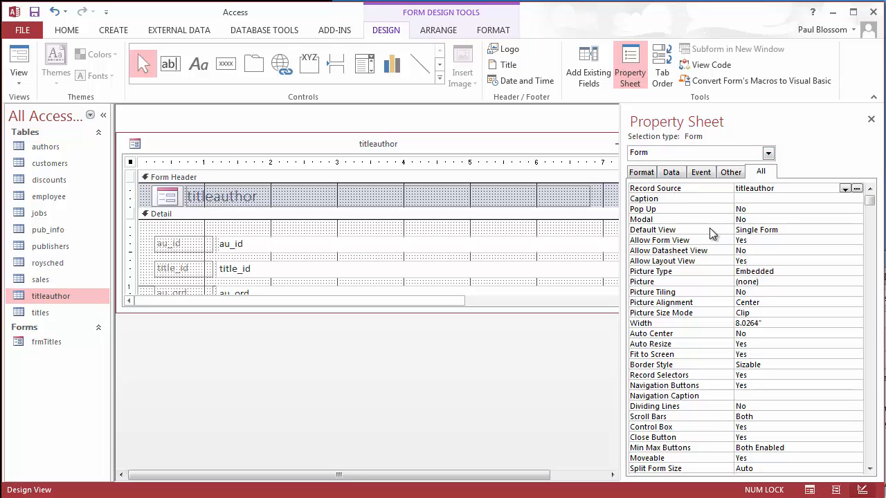
click(789, 229)
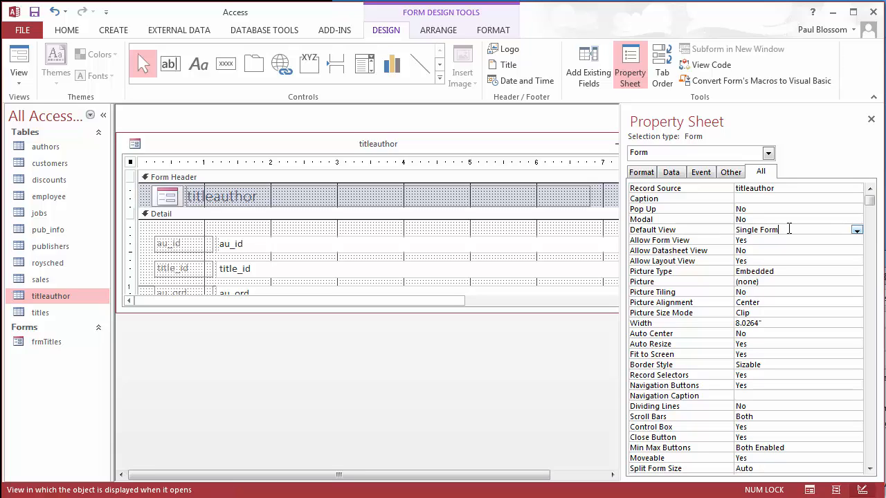
click(857, 231)
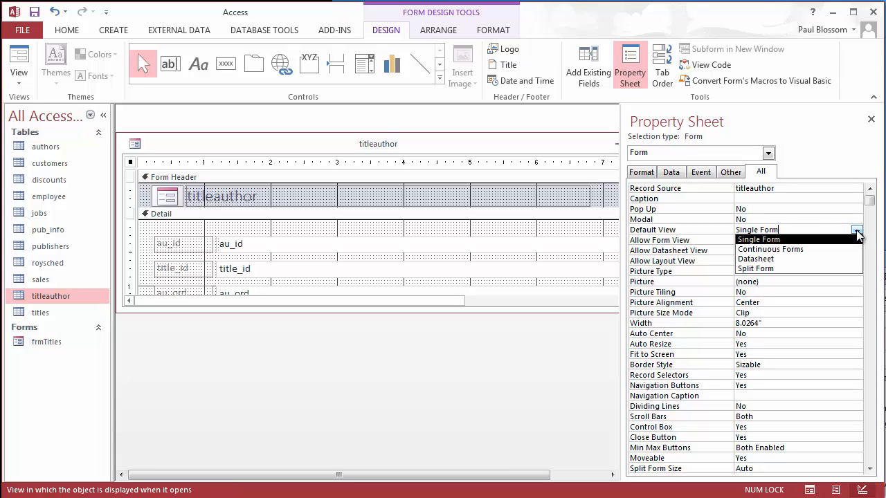
click(830, 259)
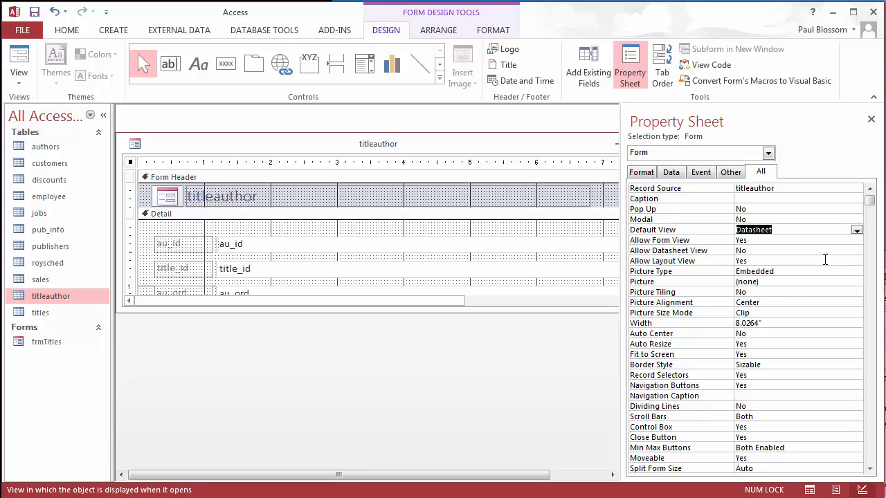
- Set the form's Allow Datasheet View to Yes and both Allow Form View and Allow Layout View to No
click(825, 250)
click(857, 252)
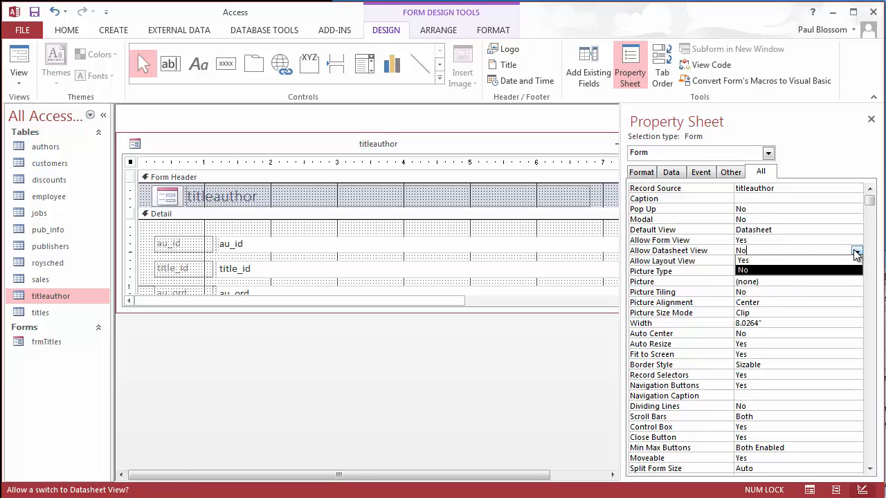
click(836, 262)
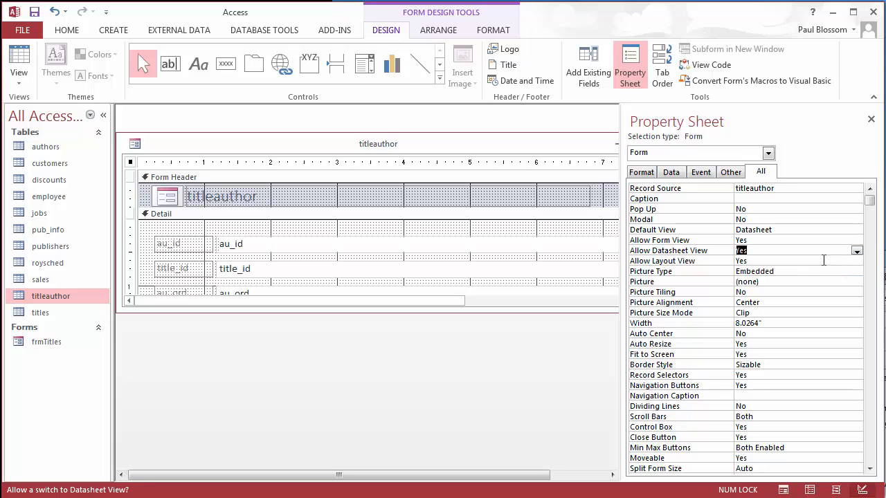
click(803, 239)
click(857, 241)
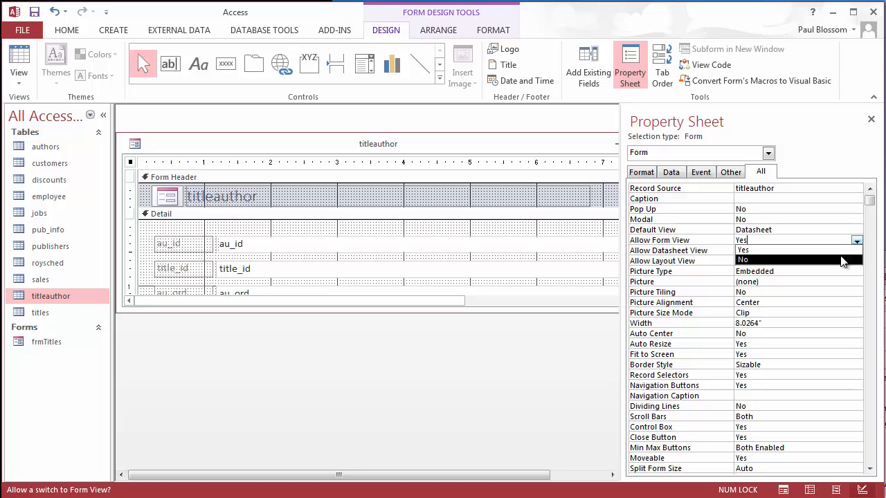
click(842, 261)
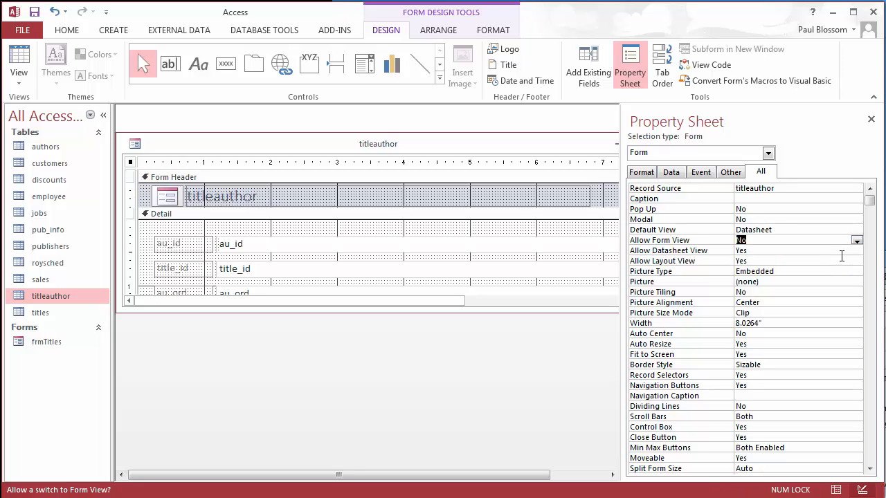
click(794, 260)
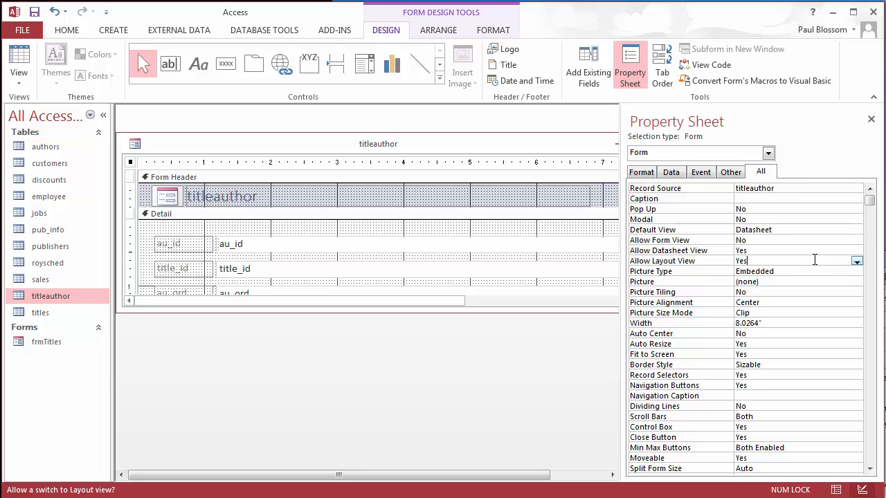
click(857, 262)
click(831, 281)
click(870, 120)
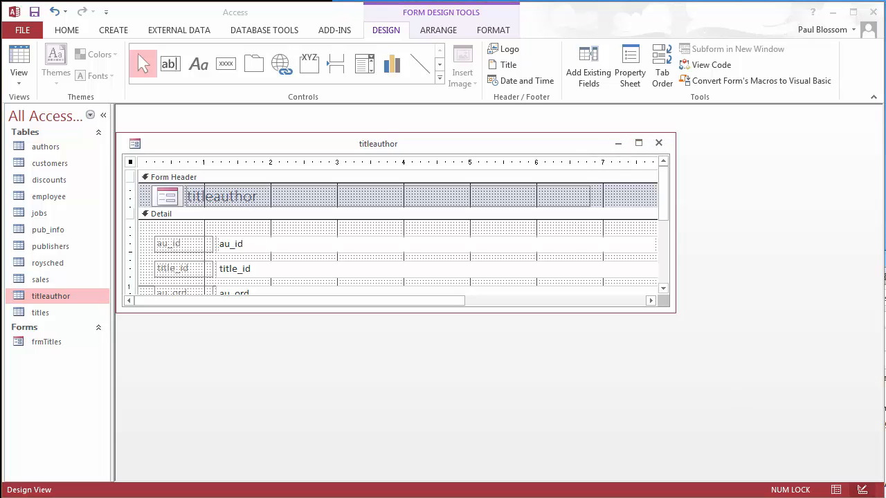
- Close the titleauthor form, saving its design changes under the name sfrmTitleAuthor
drag(885, 497, 443, 207)
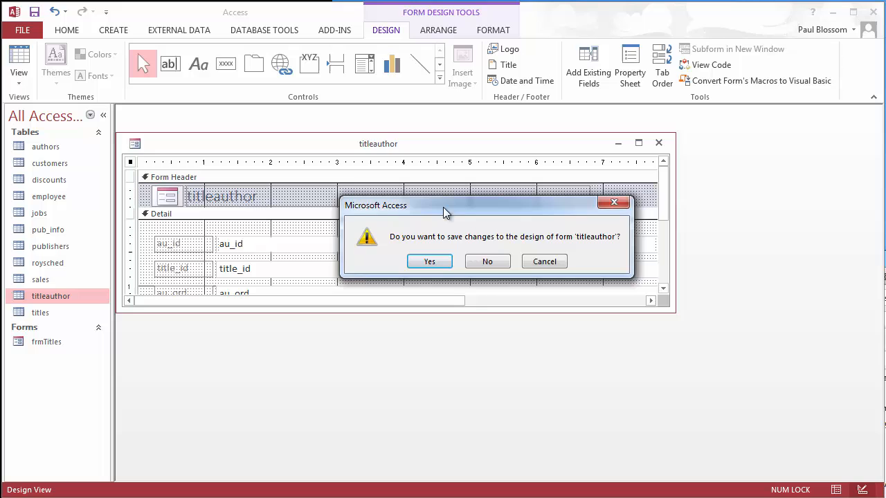
click(429, 262)
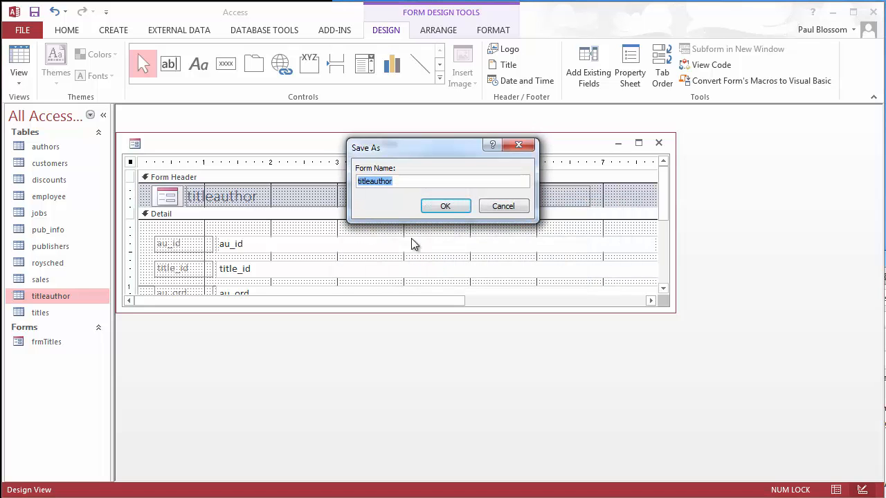
click(403, 181)
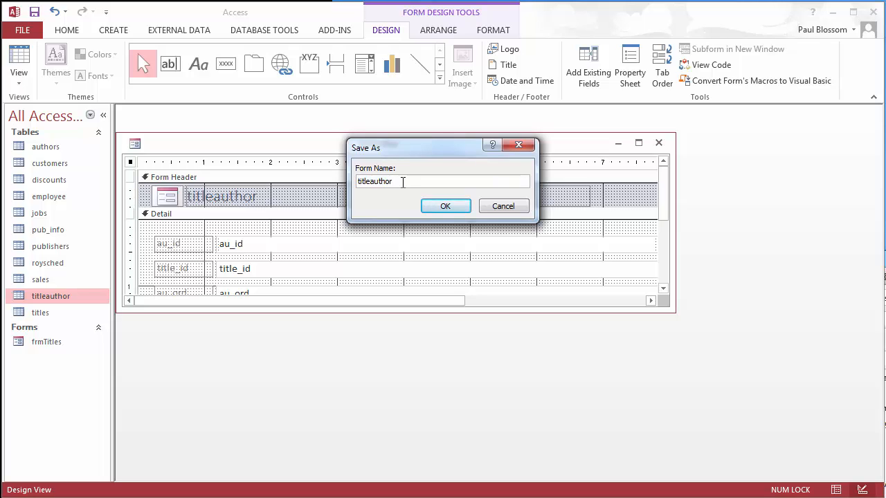
key(Home)
text(frmT)
key(shift+Right)
text(A)
text(s)
click(439, 207)
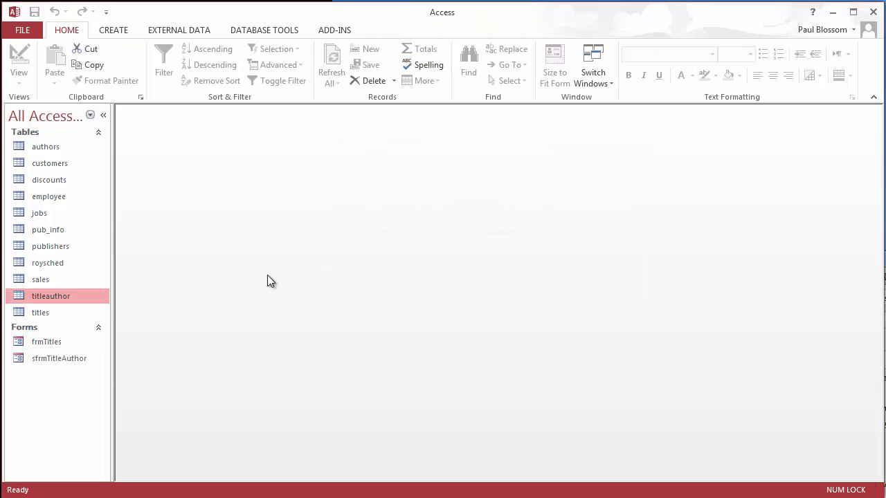
- Open frmTitles in Design View and enlarge its window to show the whole Detail section and the Form Footer
double_click(49, 341)
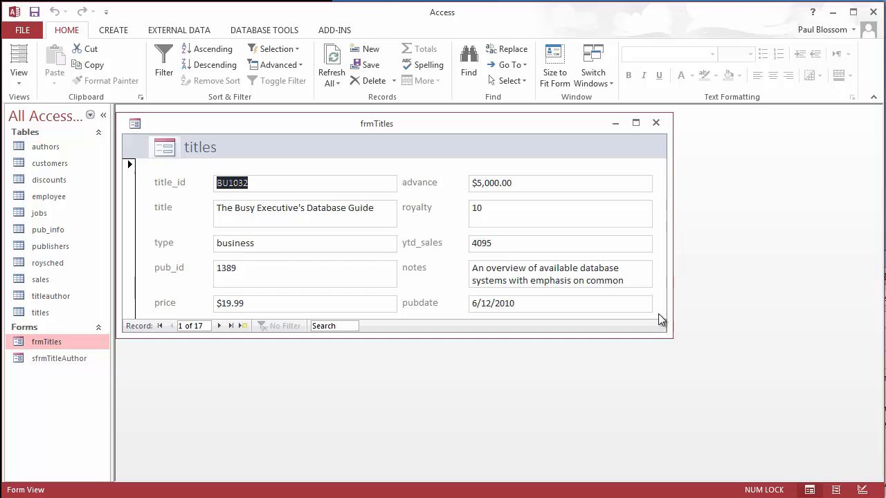
right_click(461, 120)
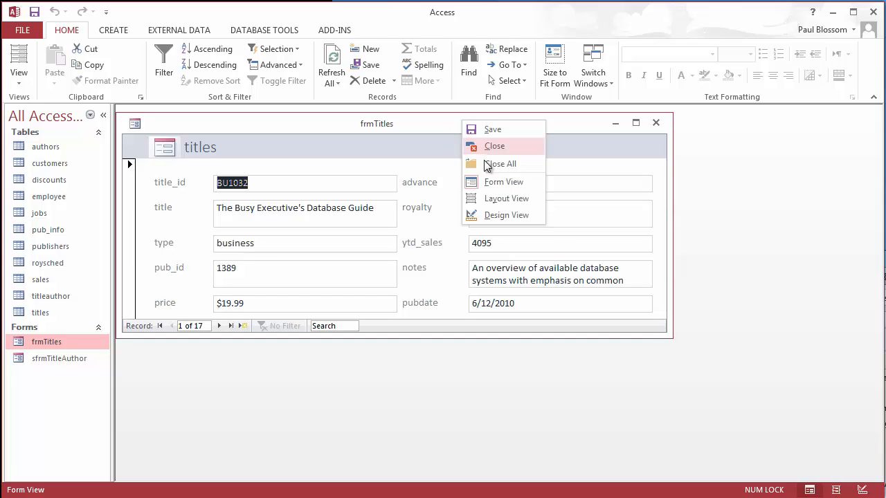
click(497, 215)
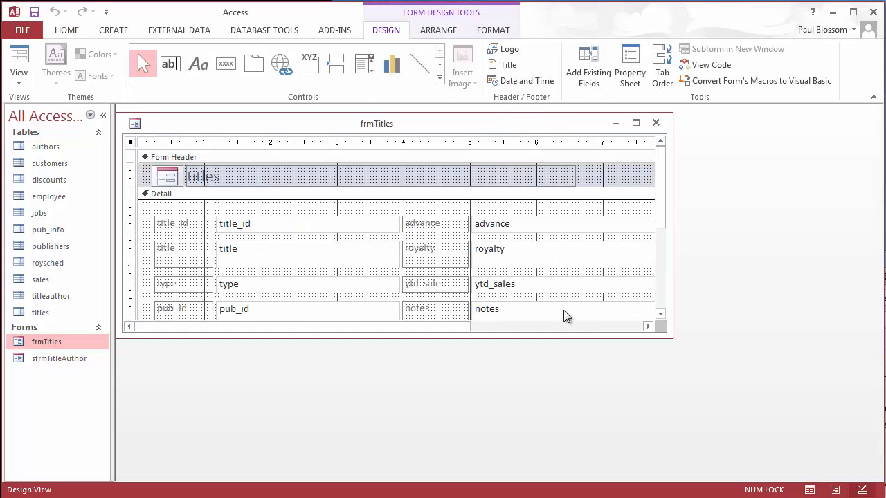
drag(666, 335, 712, 478)
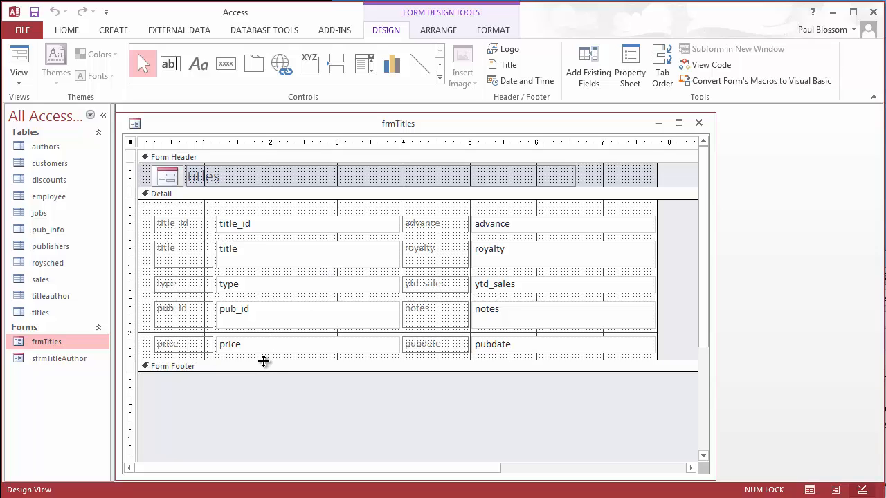
- Extend the Detail section of frmTitles downward and embed the sfrmTitleAuthor form as a subform just below the price and pubdate fields
click(263, 360)
drag(259, 359, 274, 457)
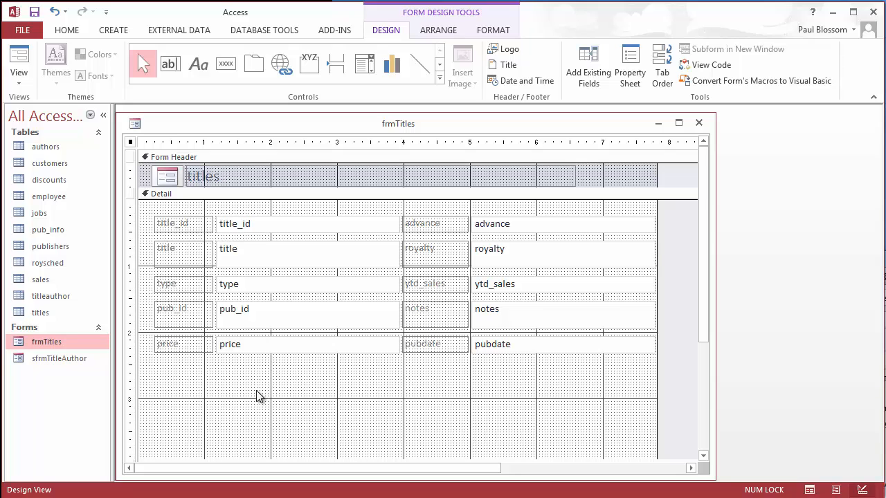
click(38, 360)
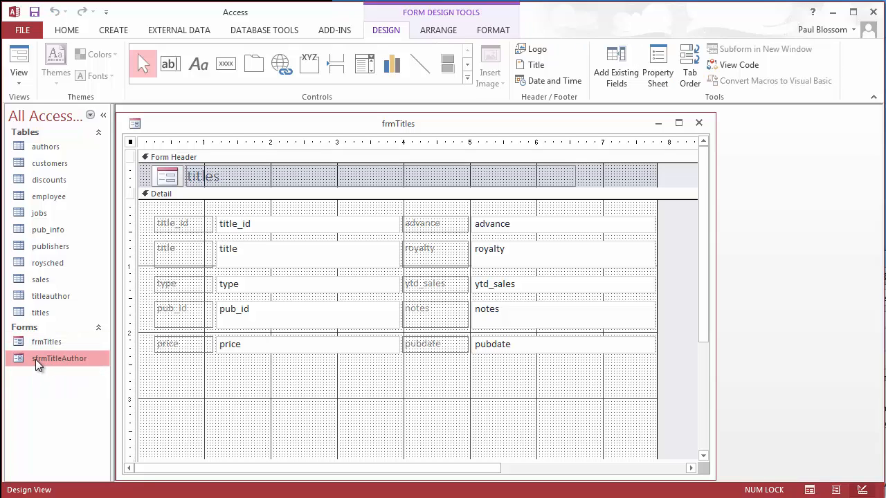
drag(36, 359, 201, 374)
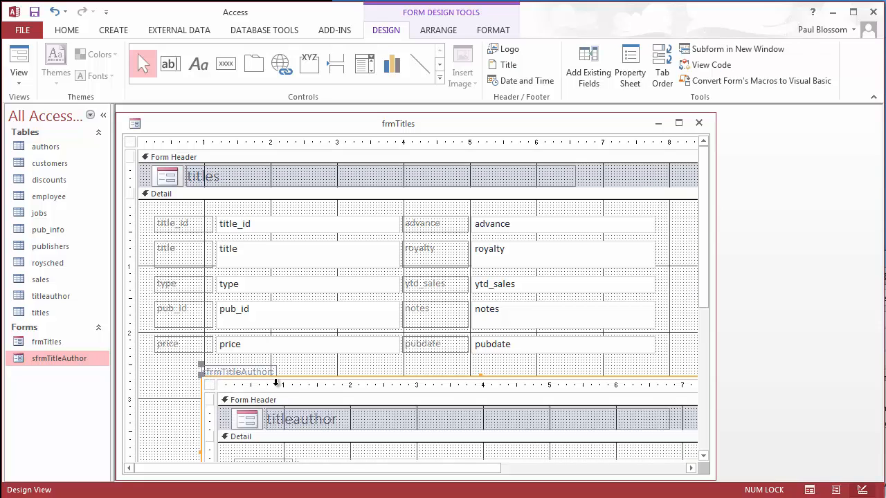
drag(286, 378, 208, 365)
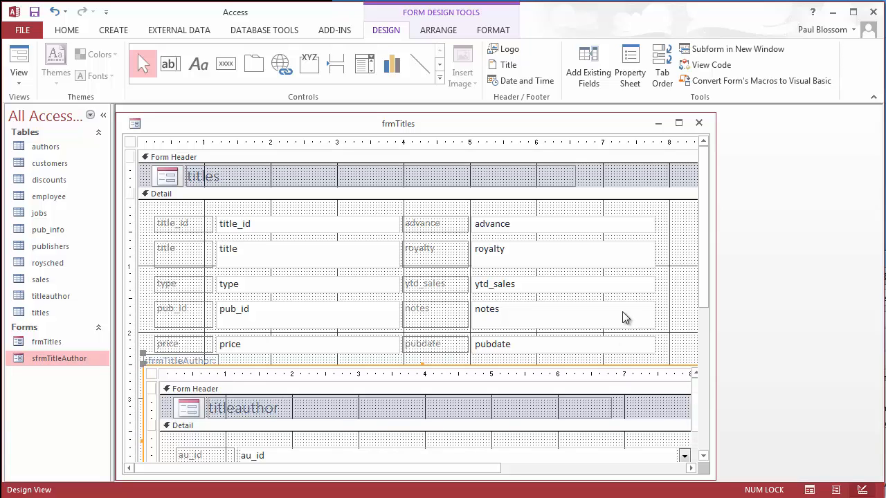
mouse_move(701, 277)
mouse_down()
mouse_move(694, 381)
mouse_move(703, 264)
mouse_up()
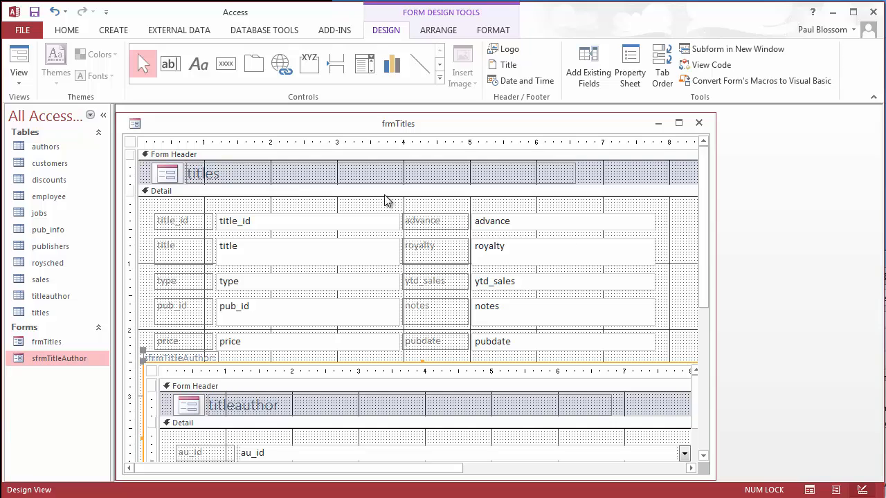
- Examine the properties of the main form, the embedded titleauthor form and the subform control, including the control's Link Master Fields and Link Child Fields
click(129, 143)
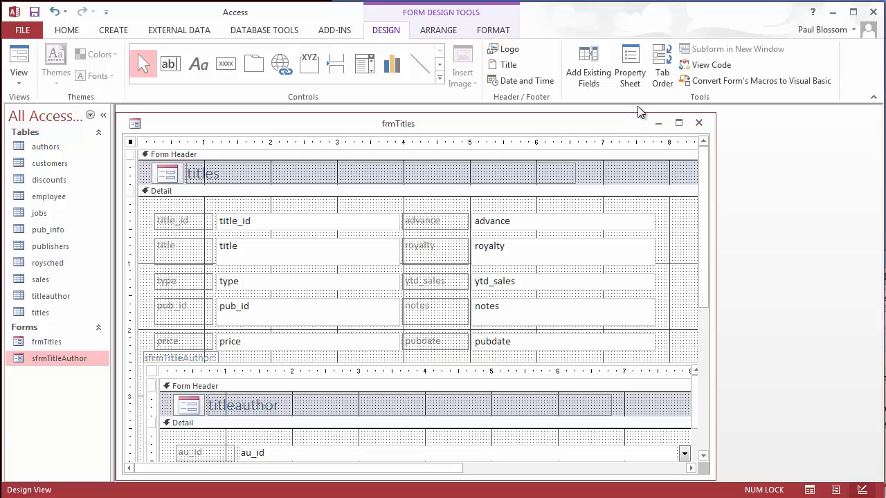
click(630, 73)
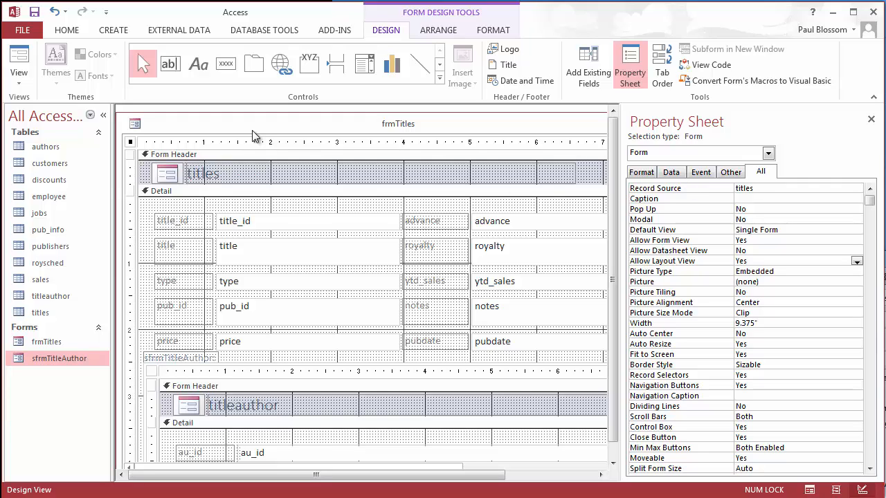
click(249, 368)
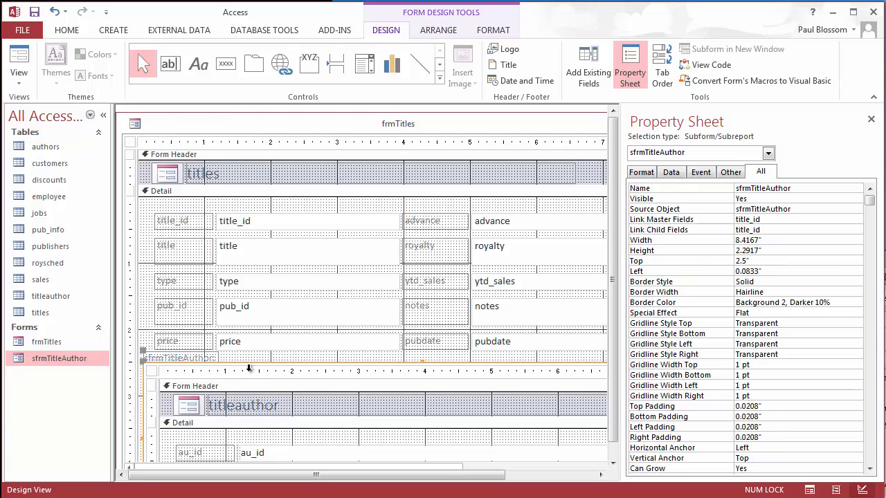
click(153, 372)
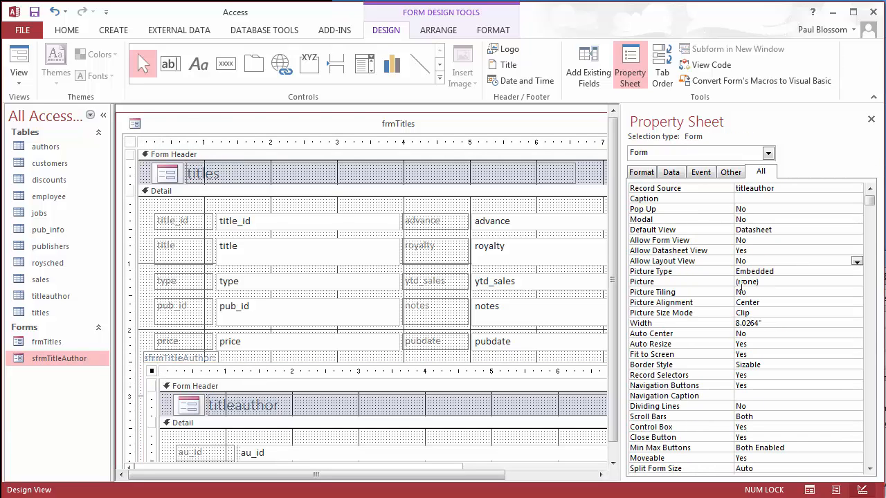
click(672, 173)
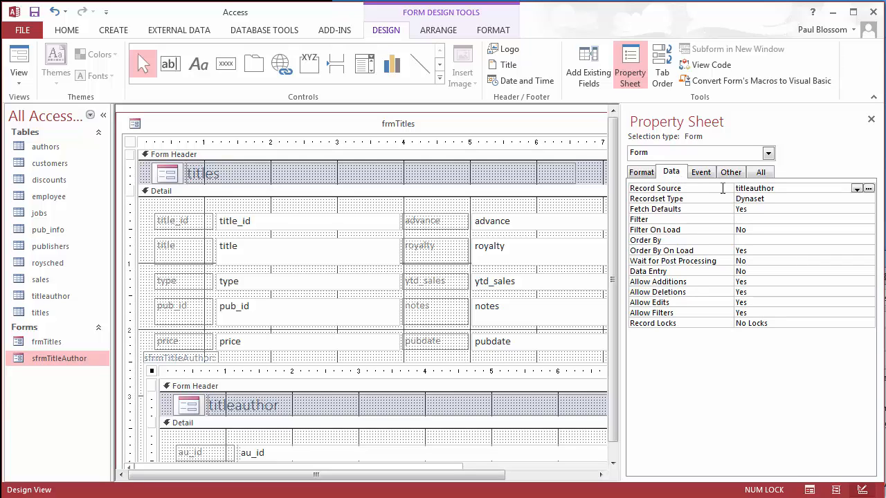
click(645, 174)
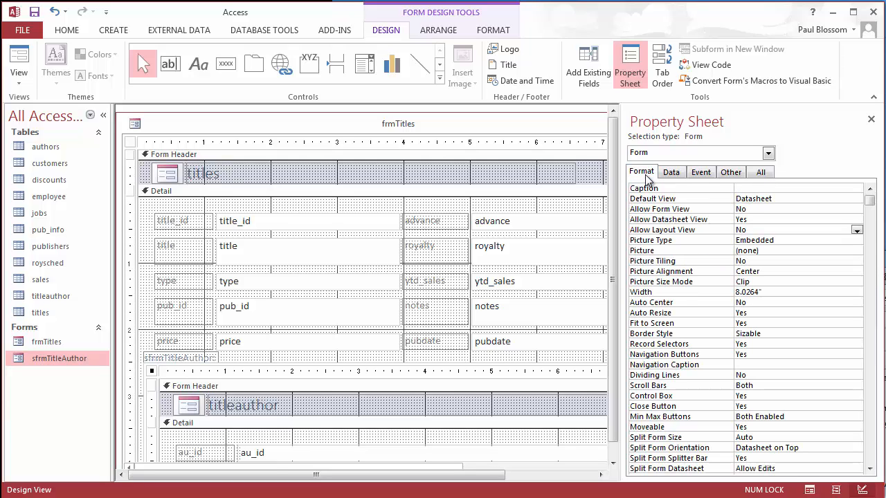
click(241, 368)
click(244, 368)
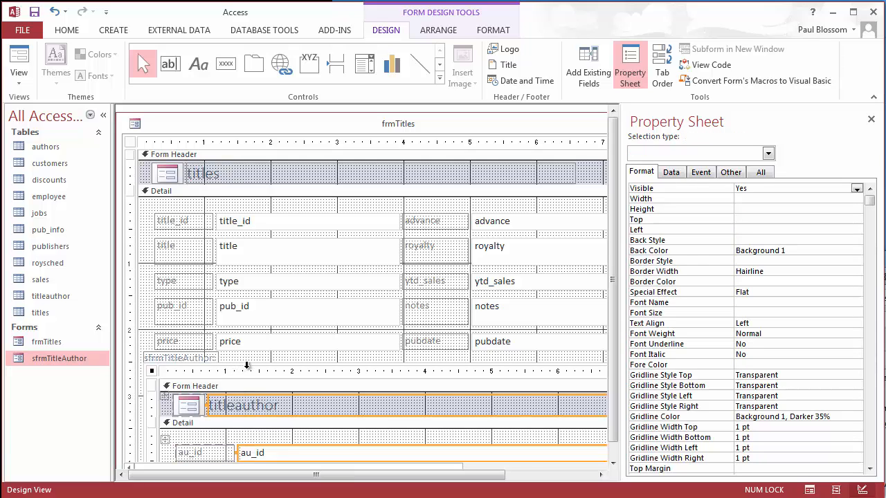
click(272, 366)
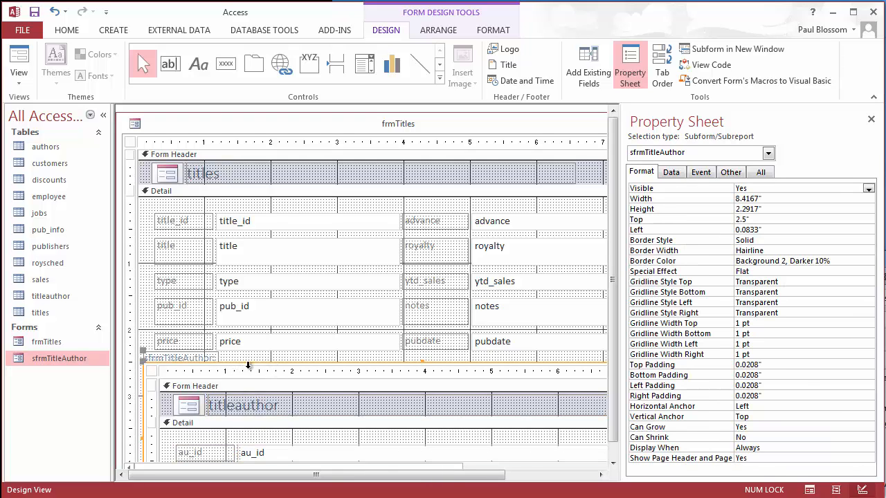
click(671, 173)
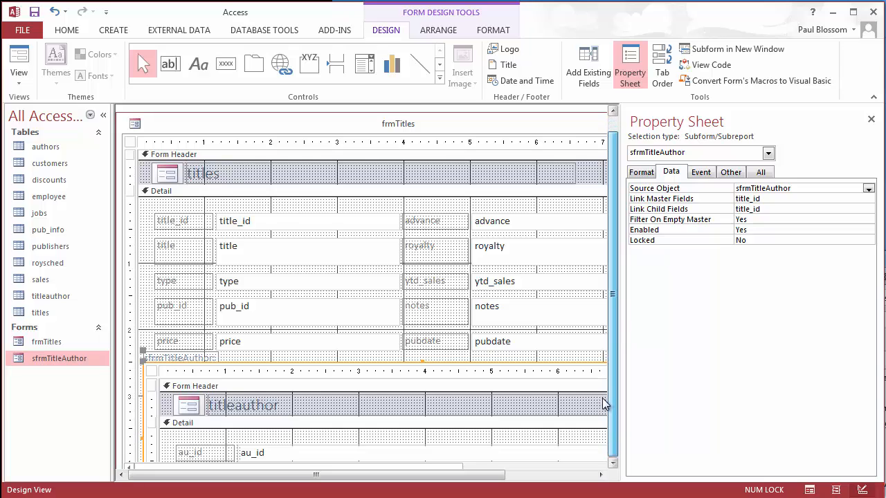
- Save frmTitles and display it in Form View with the Property Sheet closed
scroll(603, 405, down, 1)
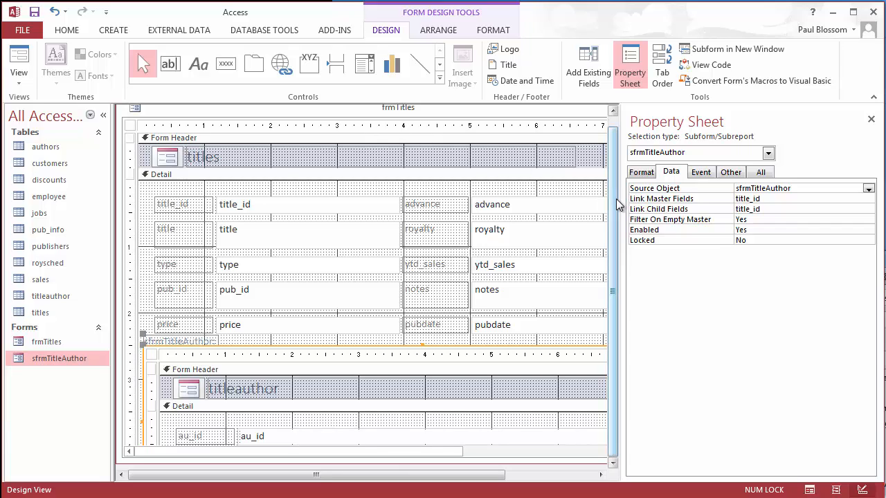
scroll(431, 119, up, 1)
right_click(431, 119)
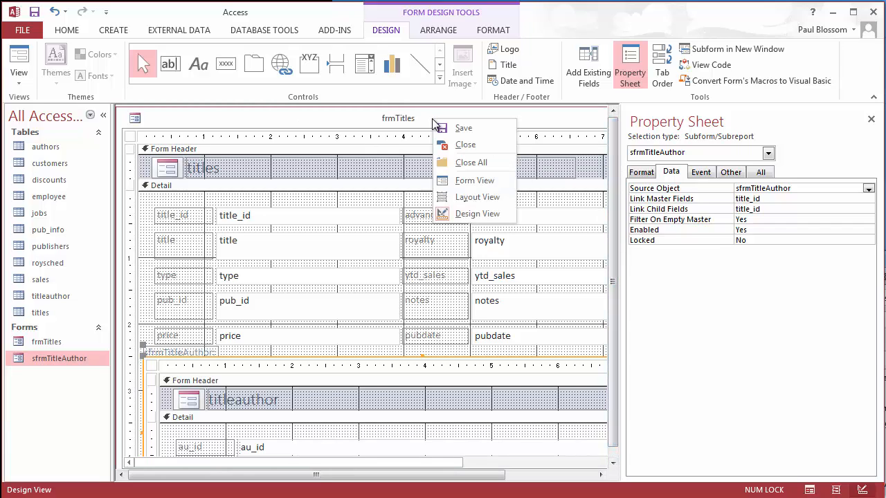
click(458, 129)
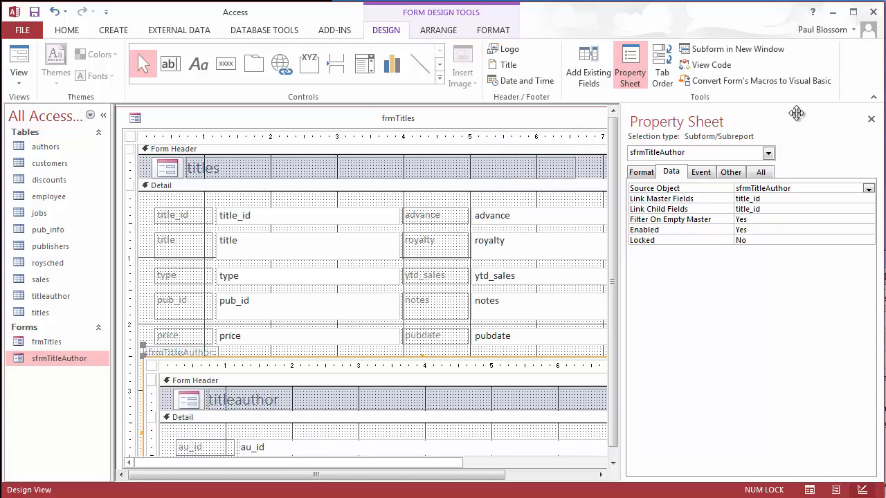
click(871, 119)
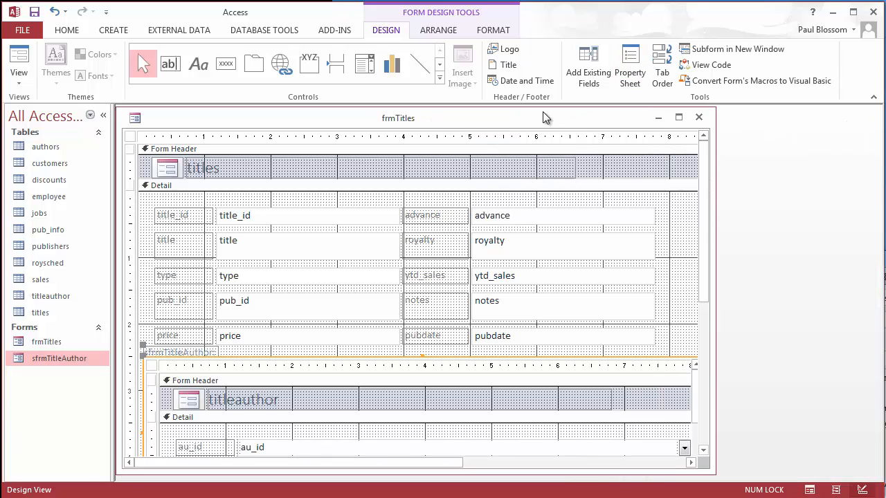
right_click(544, 113)
click(572, 173)
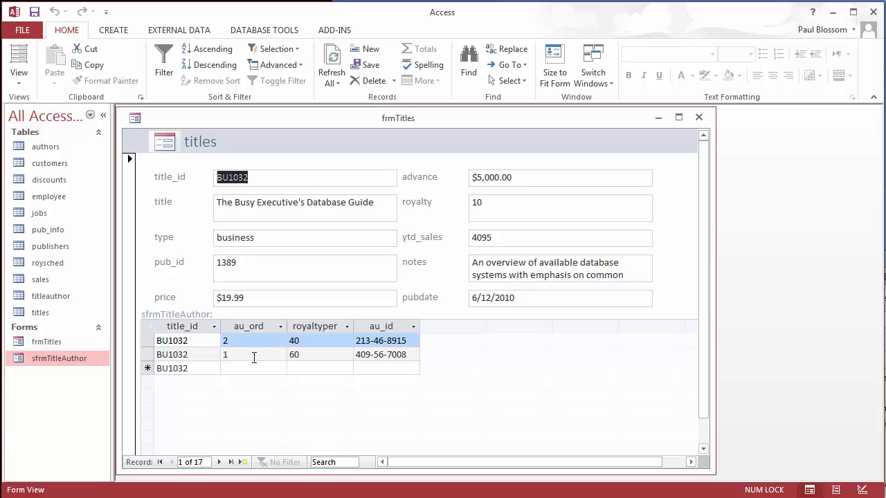
- Check the author choices offered in the au_id list of the subform's first row
click(399, 342)
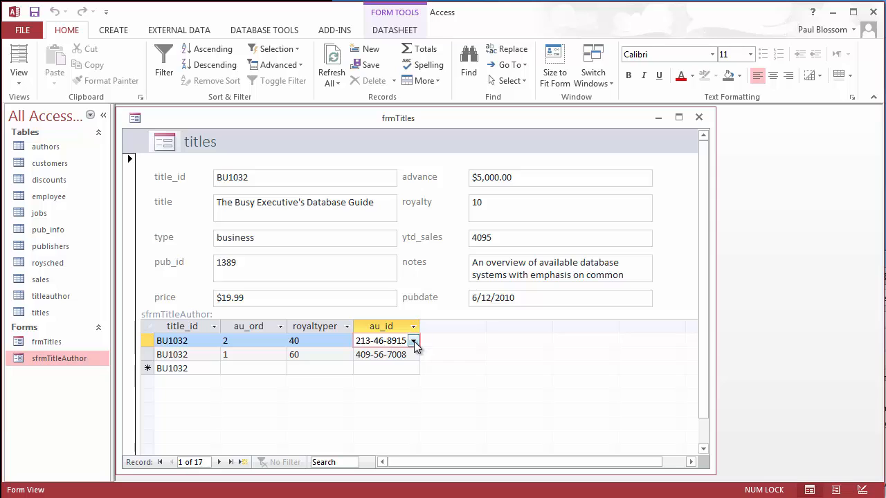
click(414, 341)
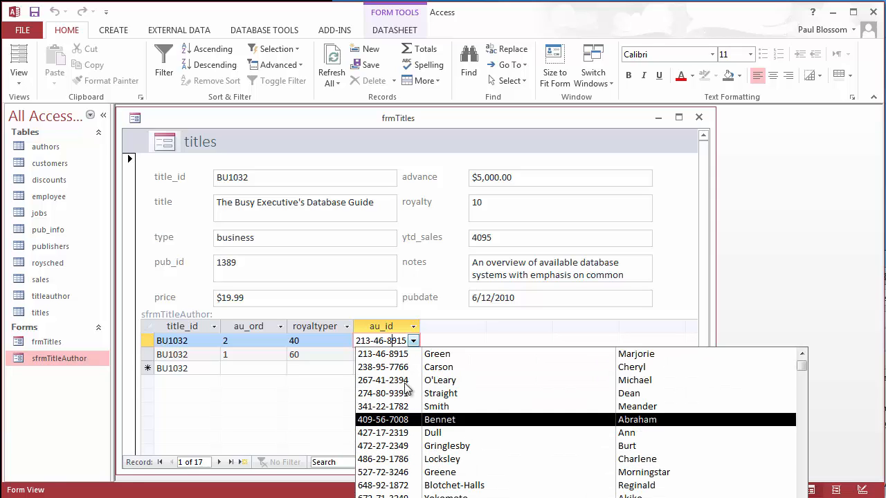
click(299, 370)
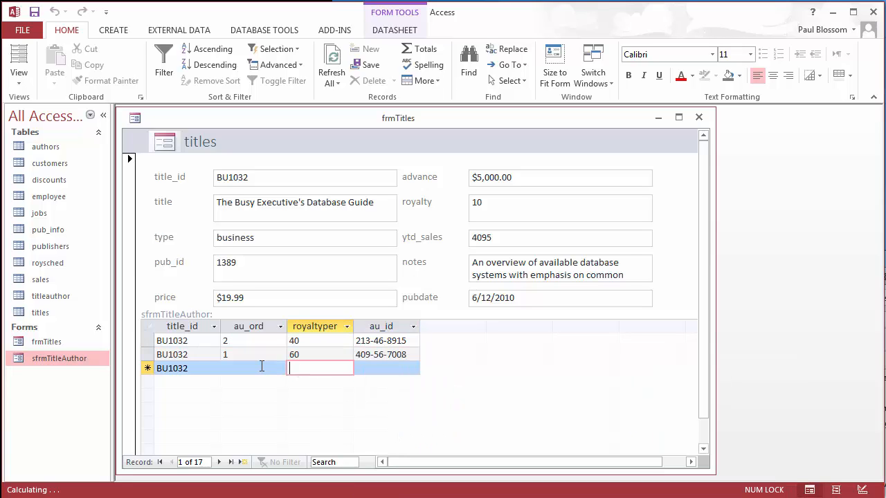
- Add a subform record for title BU1032 with au_ord 3, royaltyper 0 and an author picked from the au_id list
click(261, 366)
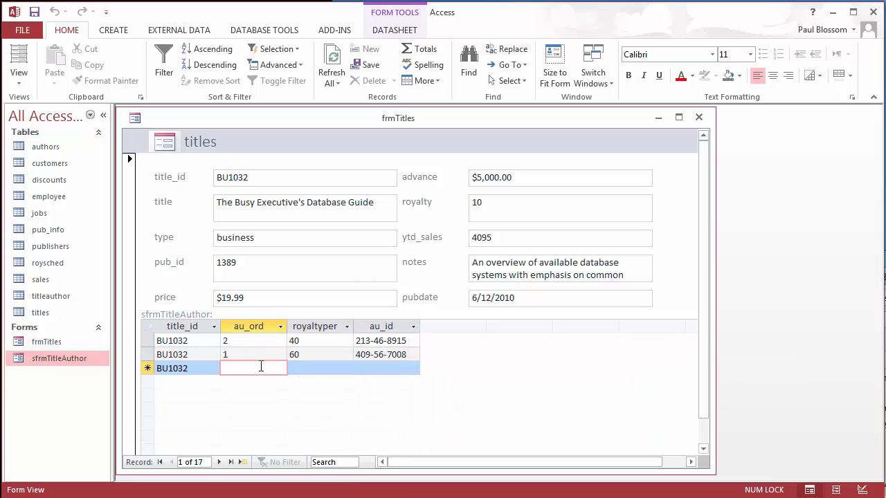
text(3)
click(311, 371)
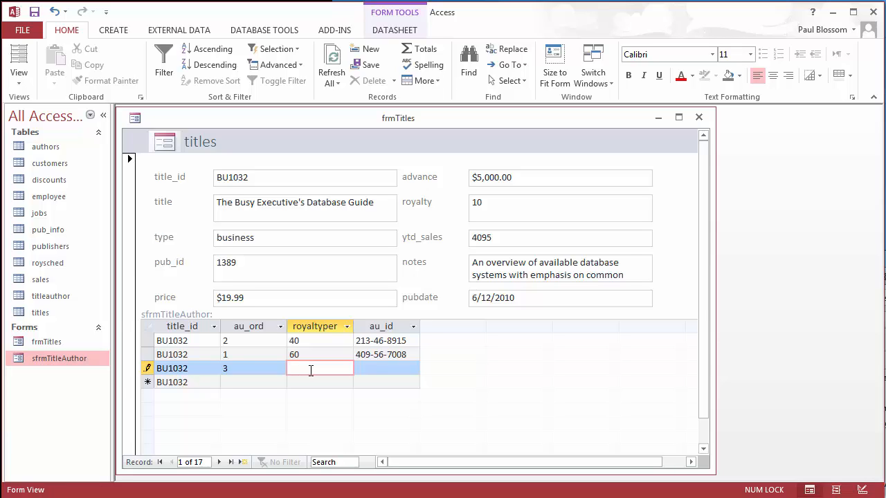
text(0)
click(363, 368)
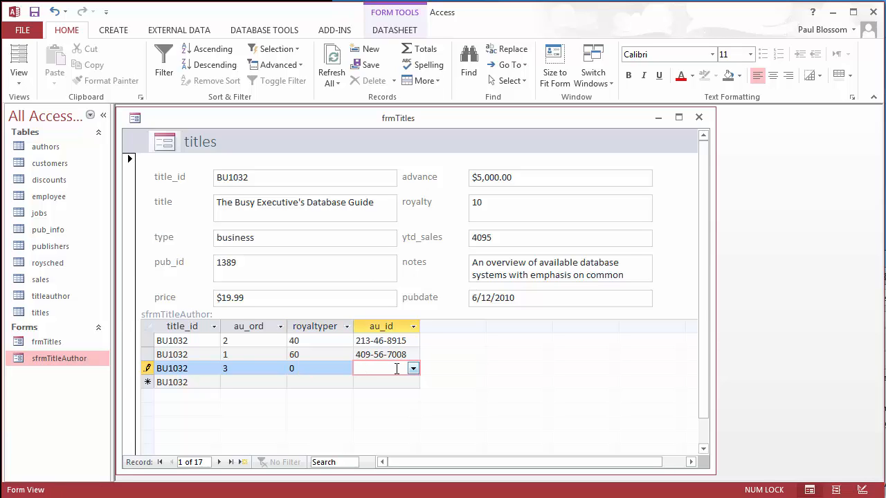
click(412, 370)
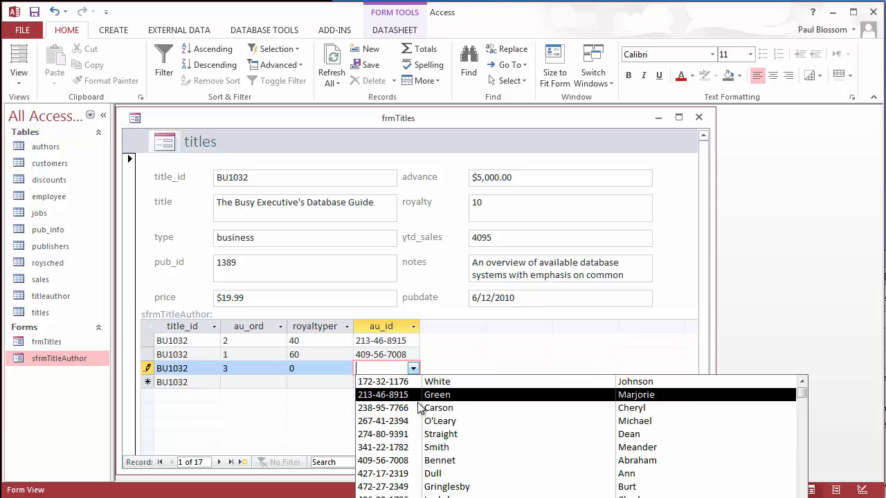
click(436, 437)
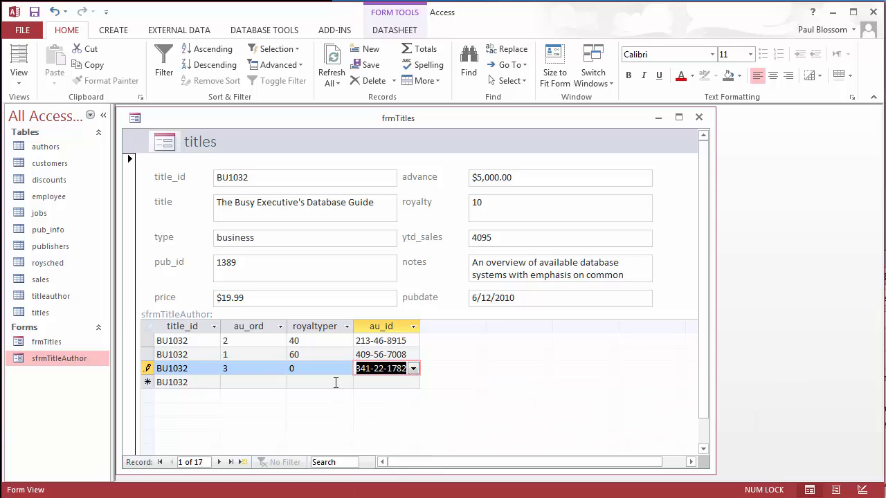
click(314, 381)
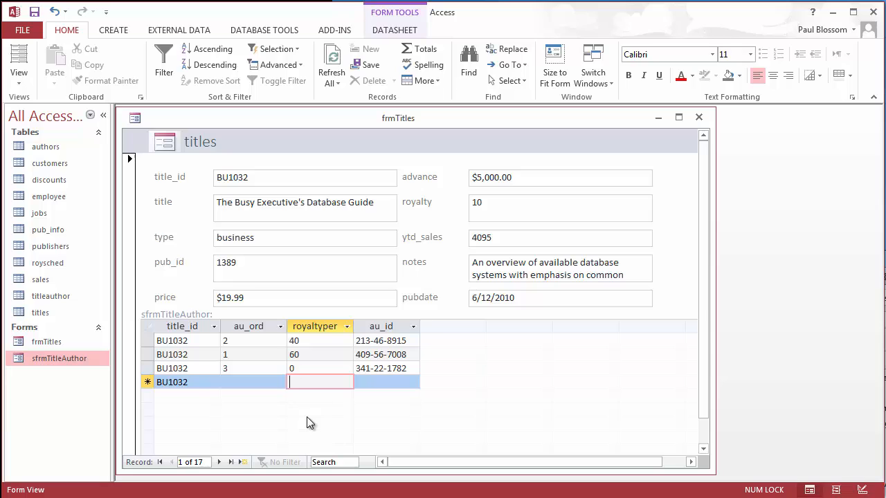
- Start a new title record with title_id APB202 and the title "I like apples"
click(241, 462)
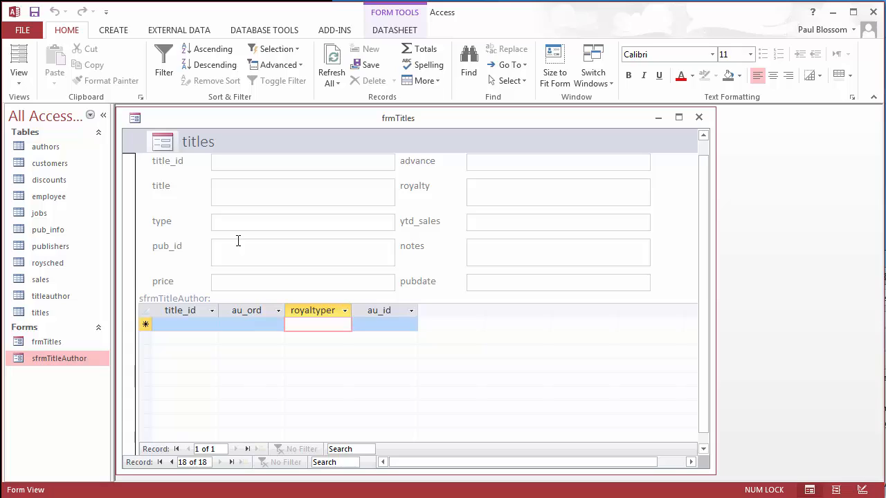
click(220, 159)
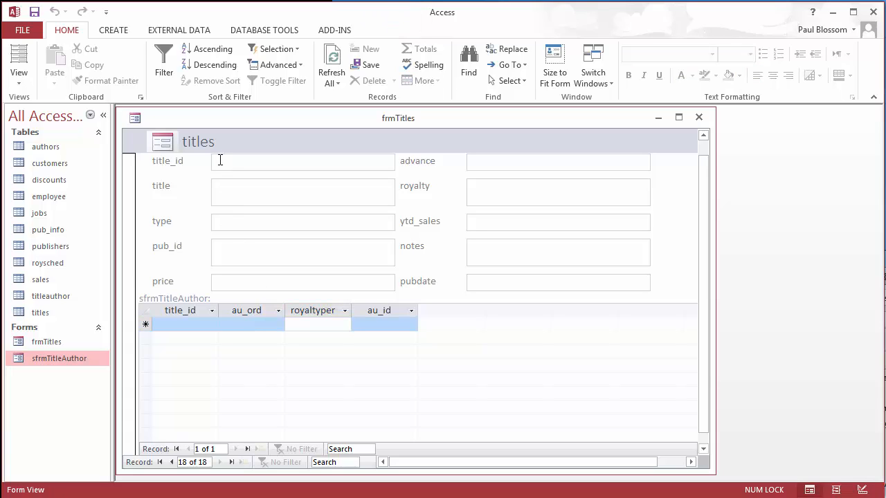
text(APB202)
click(272, 193)
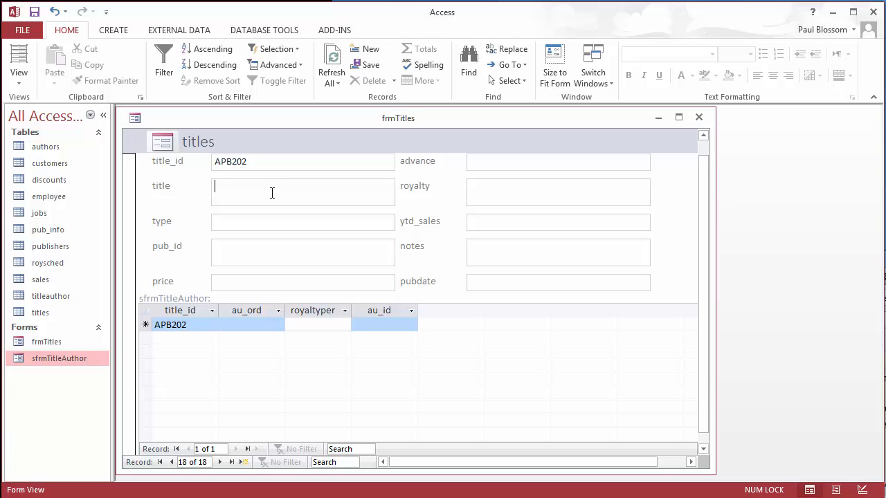
text(I like apples)
- Look up a publisher's ID in the publishers table and set the new title's pub_id to 0736
click(234, 248)
click(60, 248)
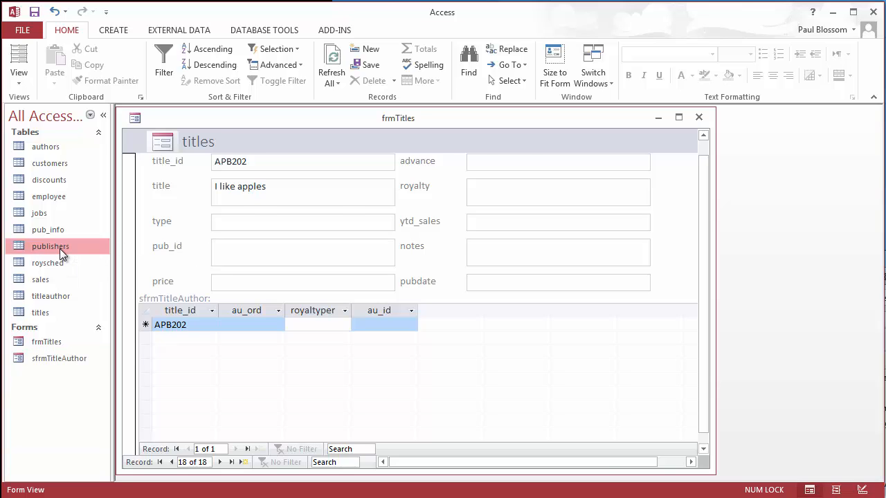
double_click(60, 248)
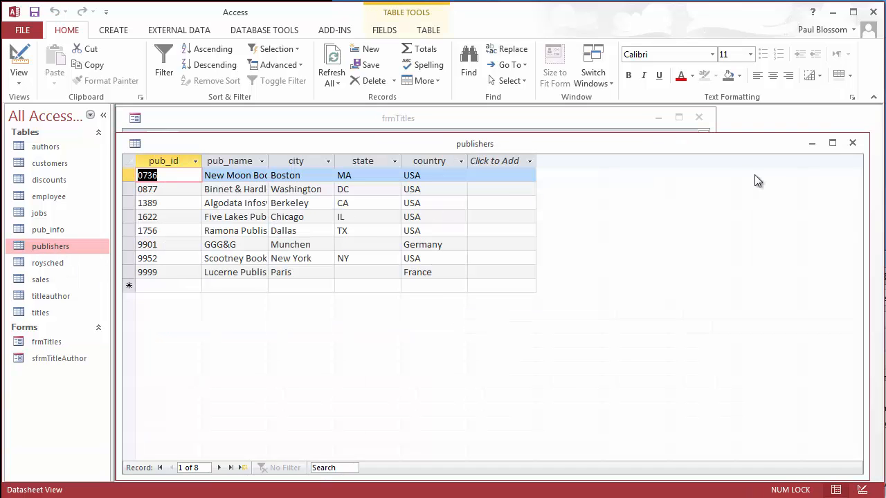
click(852, 143)
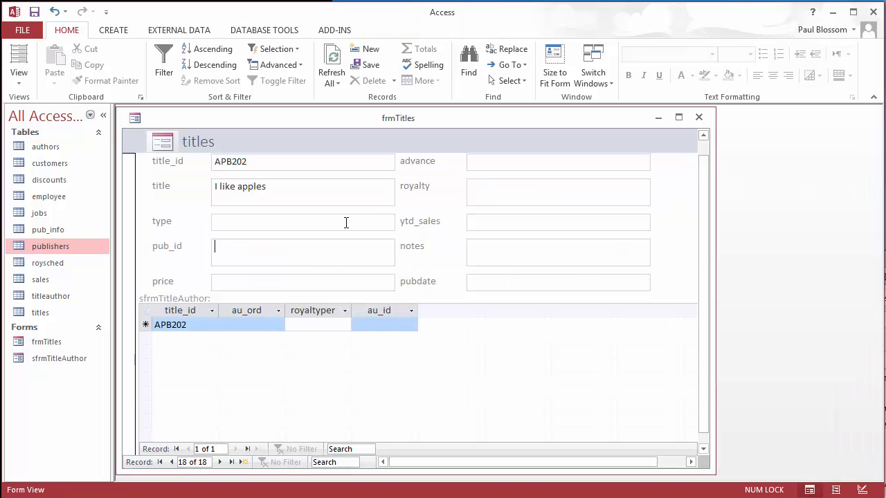
text(0736)
- Complete the APB202 title record with price 10.95, pubdate 3/12/2014 and type Psychology
click(254, 276)
text(10.95)
click(482, 282)
click(658, 280)
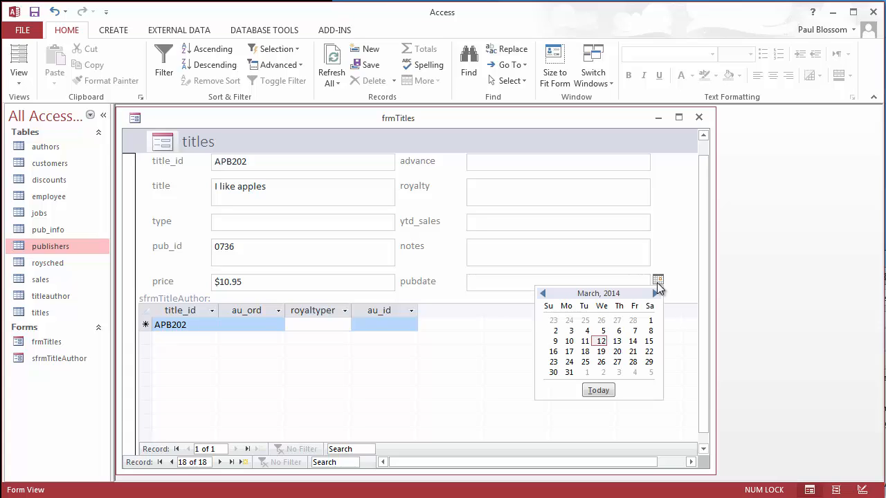
click(600, 341)
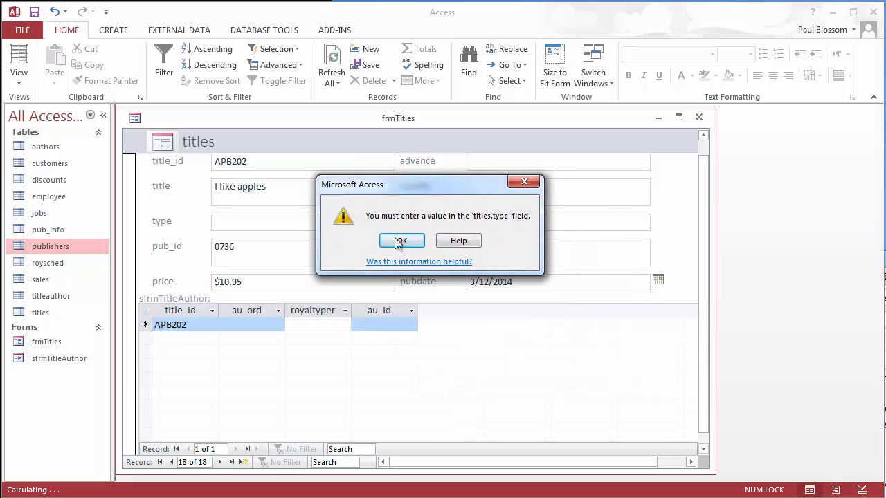
click(399, 242)
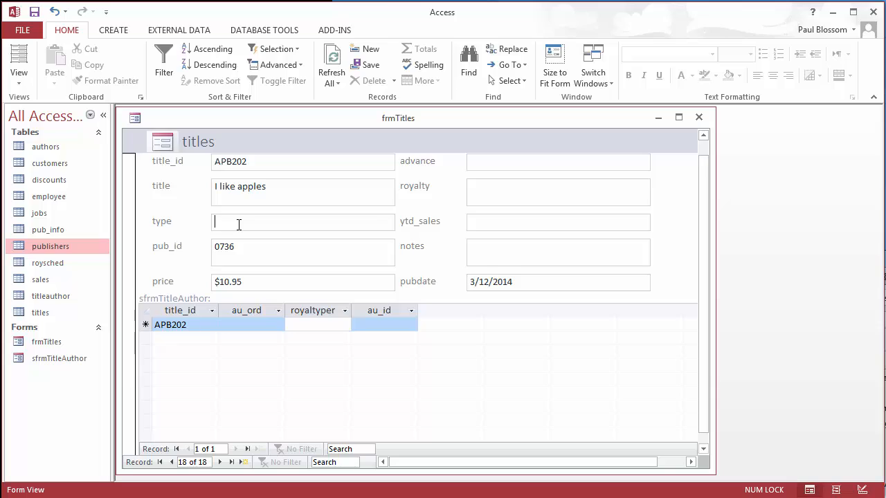
text(Psychology)
- Add and save a subform record for title APB202 with au_ord 1, royaltyper 100 and an author picked from the au_id list
click(244, 325)
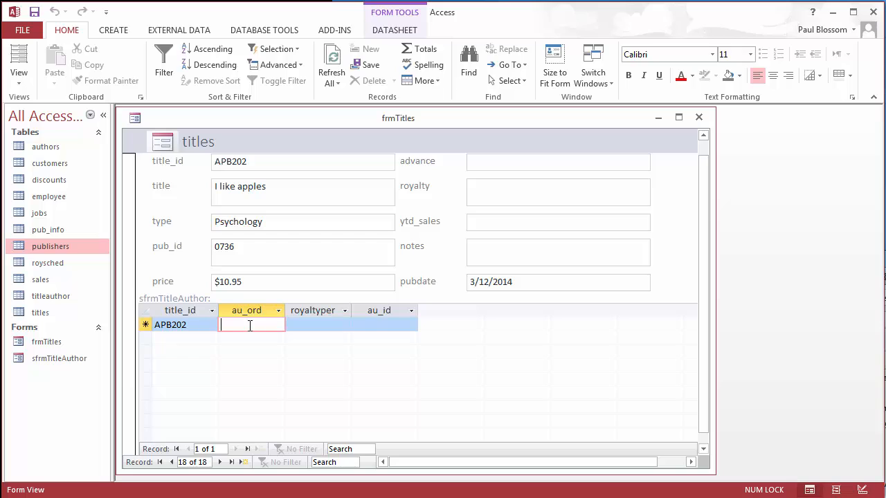
text(1)
click(294, 324)
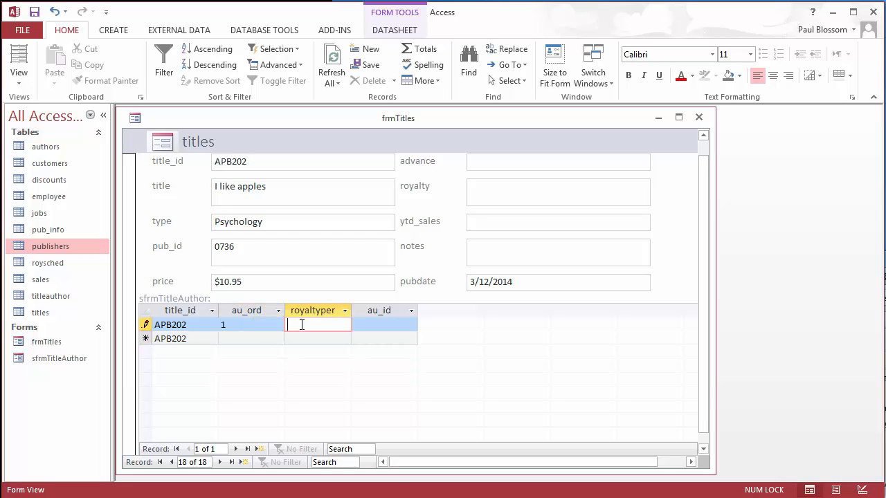
text(100)
key(Tab)
click(411, 326)
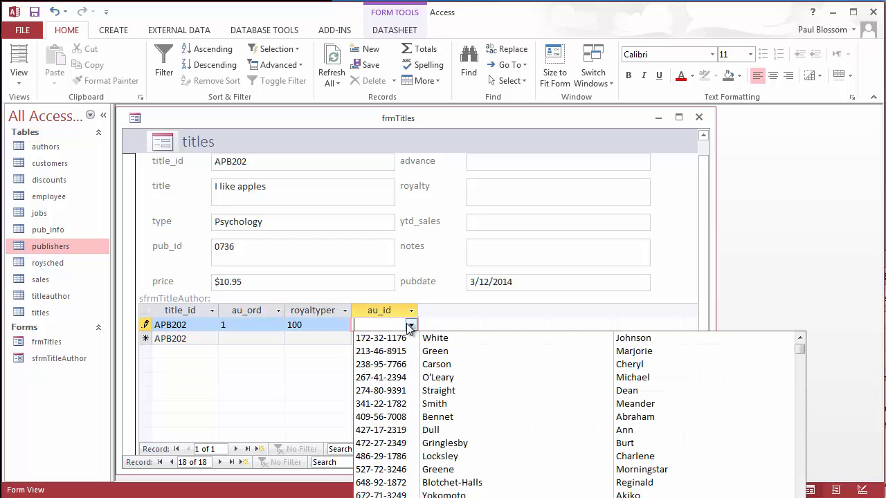
click(446, 473)
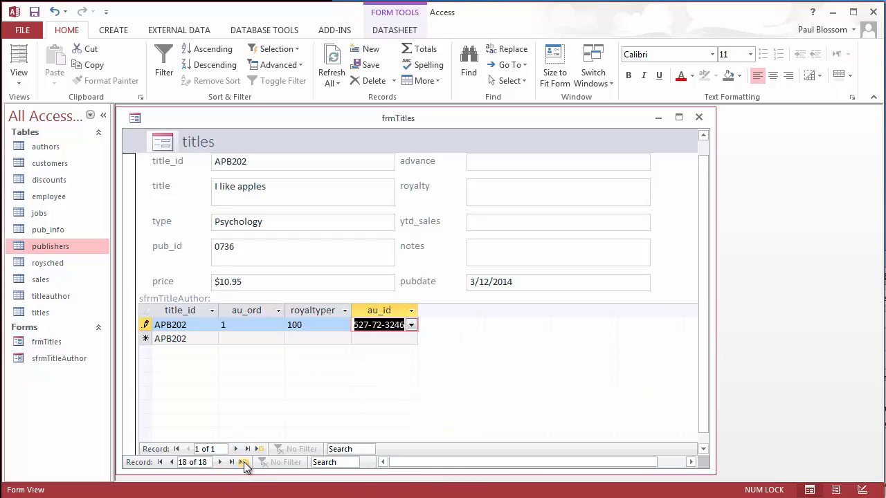
click(242, 462)
click(172, 462)
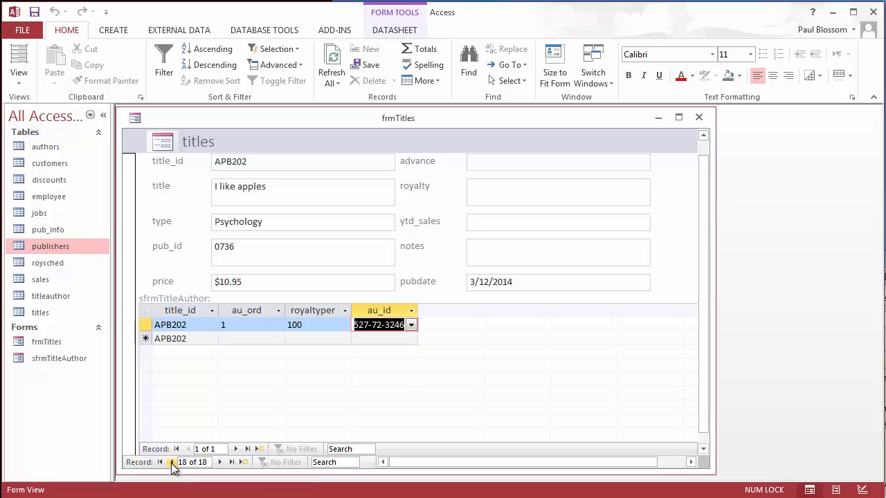